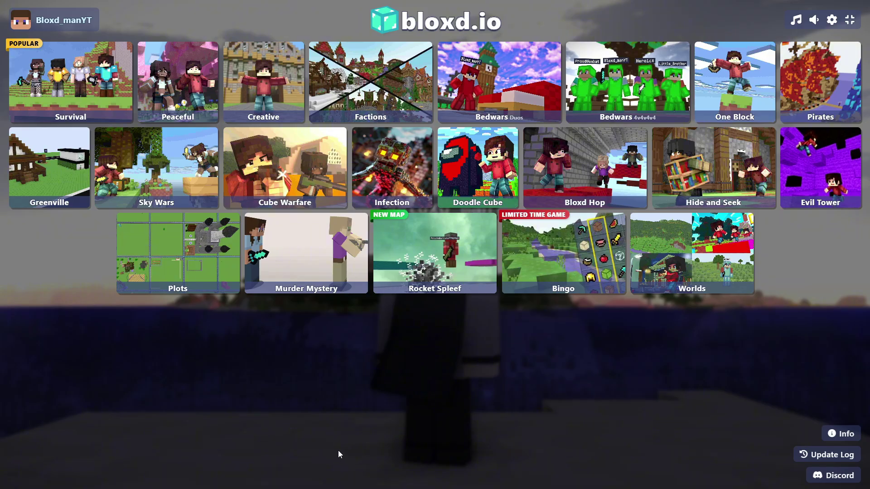
Exit fullscreen on the Bloxd.io game menu so the browser tabs and taskbar show
{"action": "key", "text": "Escape"}
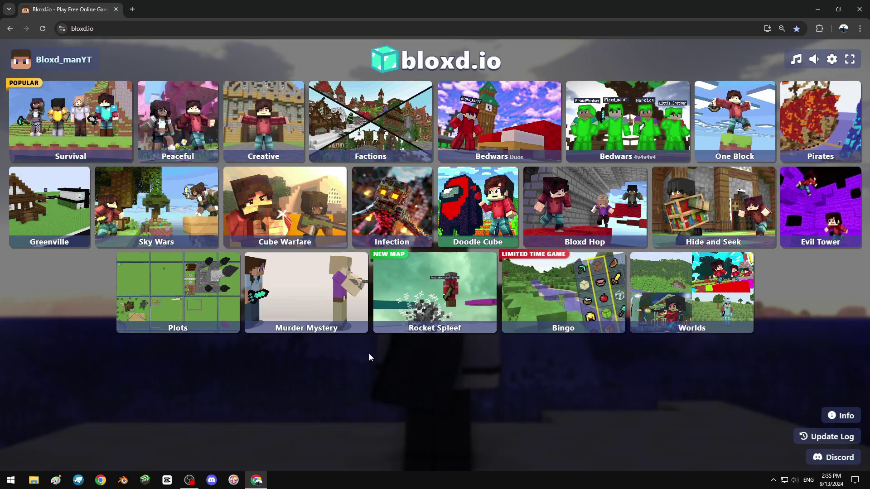
In a new Chrome tab, search Google for 'pixlr' and reach the pixlr.com homepage
{"action": "key", "text": "ctrl+t"}
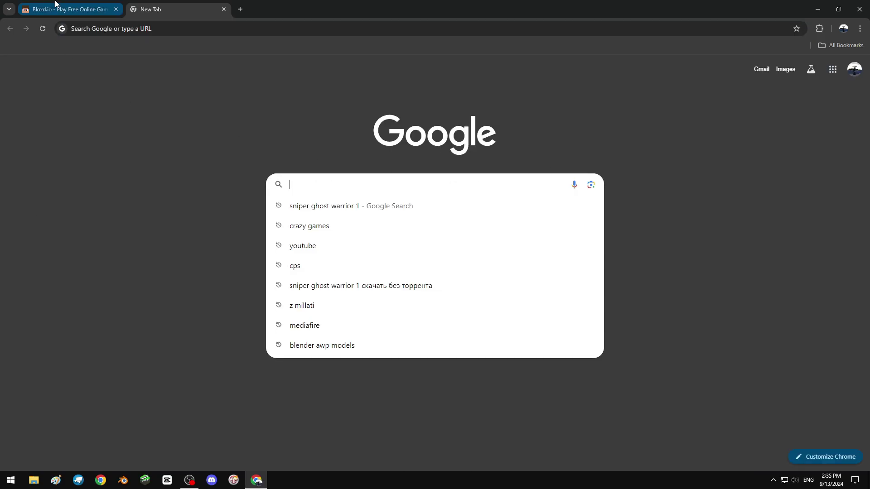
{"action": "left_click", "coordinate": [394, 182]}
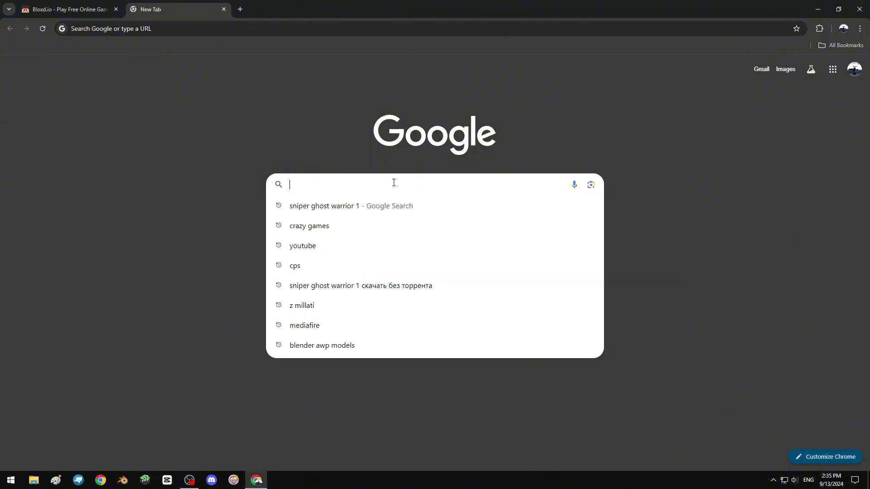
{"action": "type", "text": "pix"}
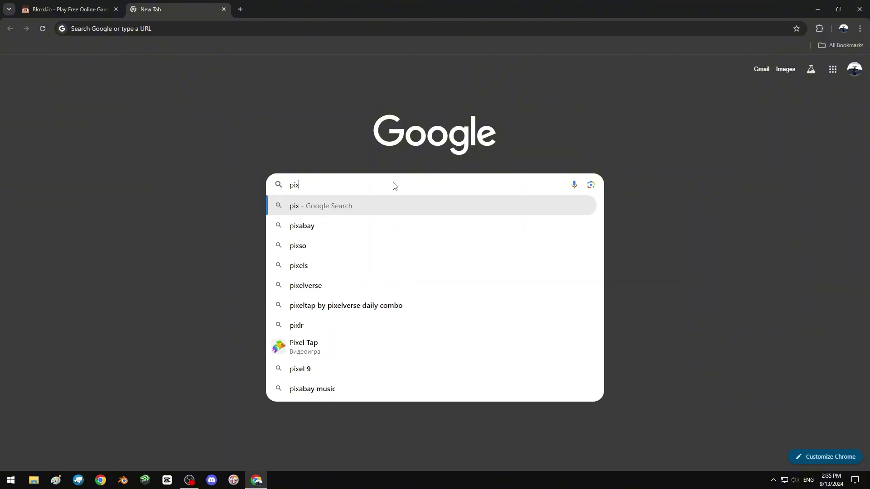
{"action": "type", "text": "lr"}
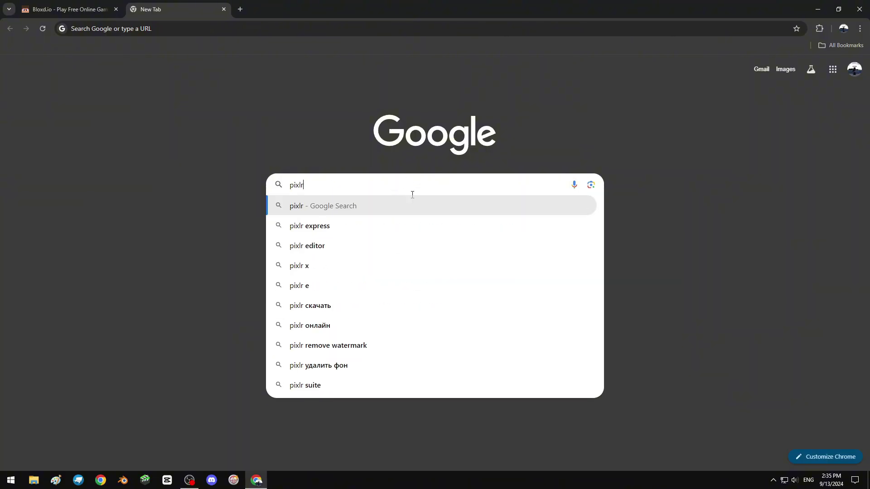
{"action": "key", "text": "Return"}
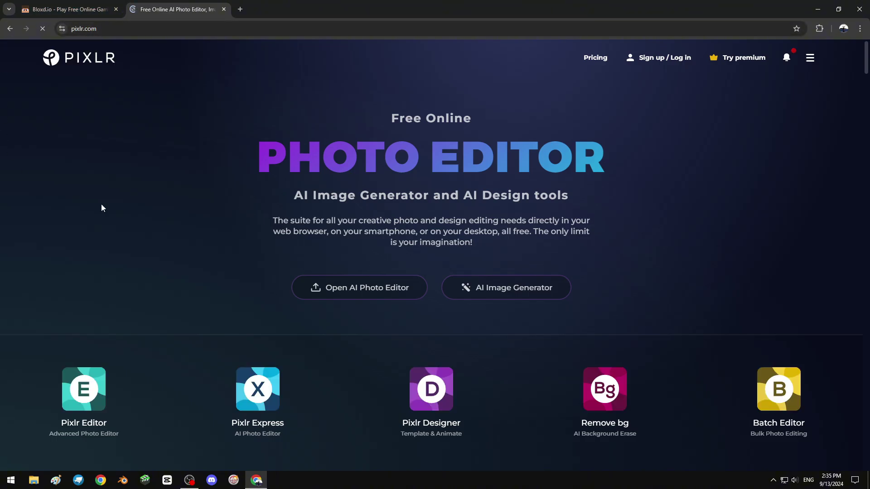
{"action": "scroll", "coordinate": [151, 311], "scroll_direction": "down", "scroll_amount": 4}
{"action": "scroll", "coordinate": [113, 353], "scroll_direction": "up", "scroll_amount": 4}
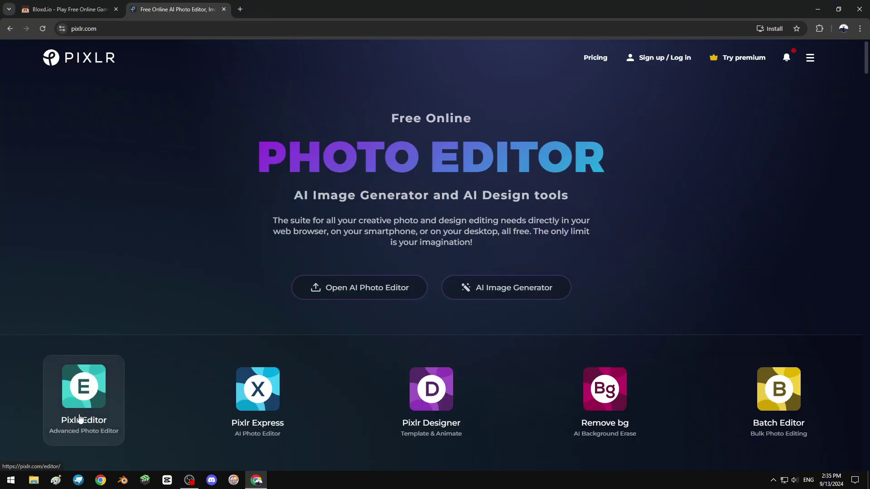
Launch Pixlr Editor and start a new blank image with width and height of 20 pixels
{"action": "left_click", "coordinate": [82, 386]}
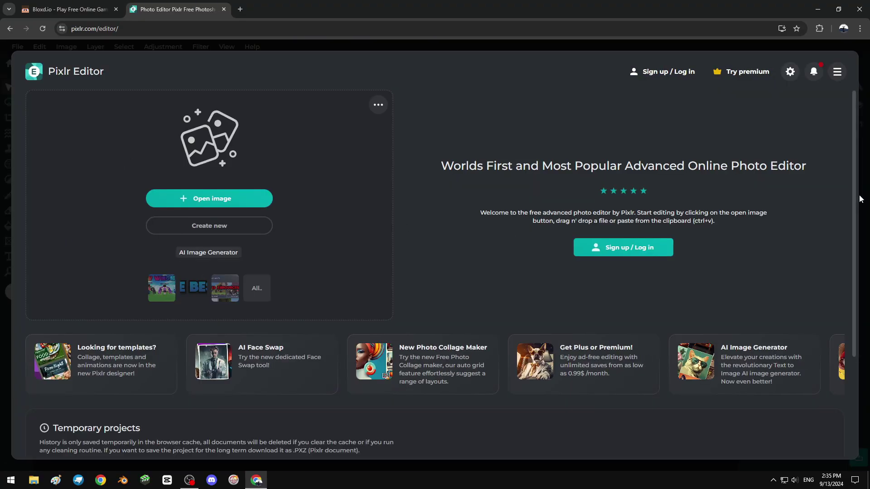
{"action": "left_click", "coordinate": [219, 235]}
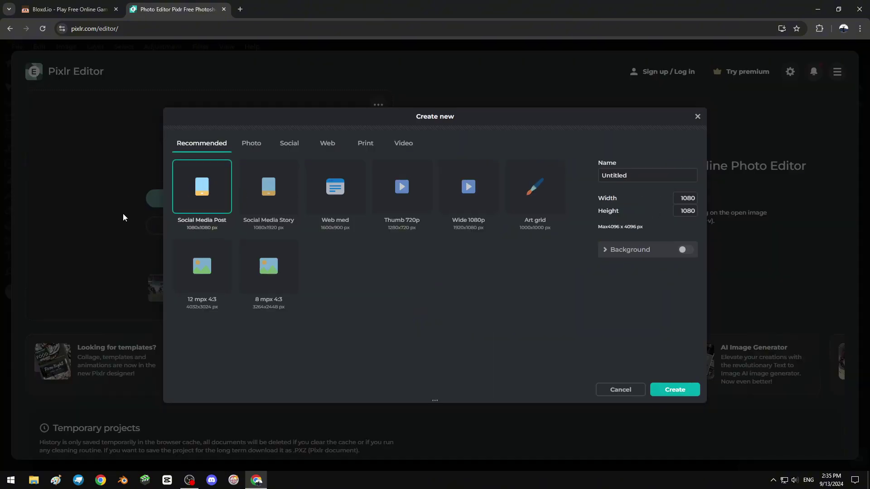
{"action": "left_click", "coordinate": [677, 197]}
{"action": "type", "text": "20"}
{"action": "key", "text": "Tab"}
{"action": "left_click", "coordinate": [678, 195]}
Create the 20x20 canvas, zoom in, and set up a 1px, 0% softness white (#FFFFFF) brush
{"action": "left_click", "coordinate": [675, 391]}
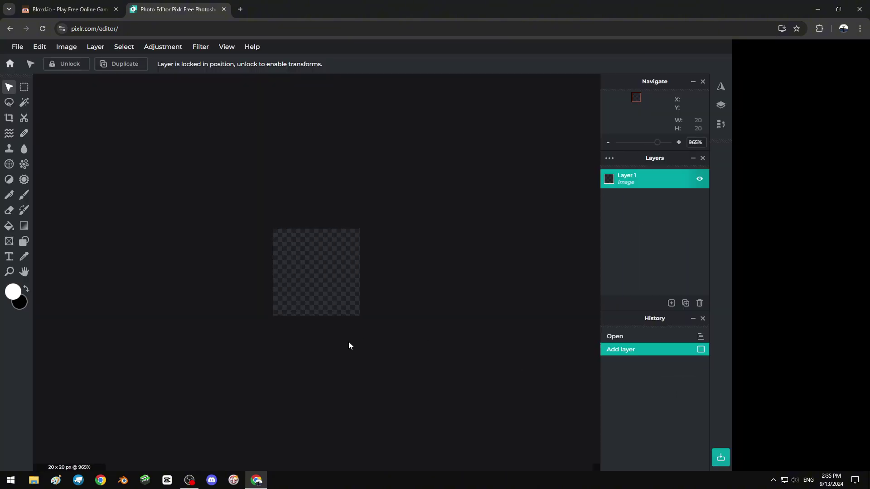
{"action": "left_click_drag", "start_coordinate": [662, 148], "coordinate": [665, 149]}
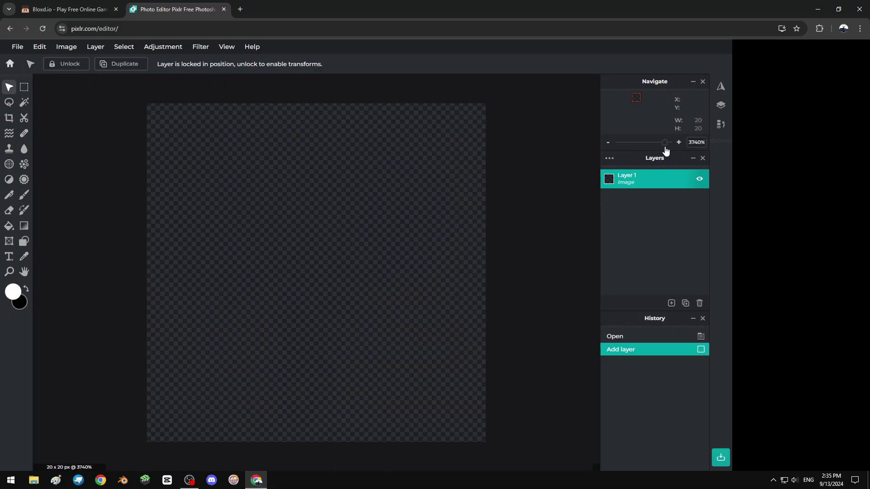
{"action": "left_click", "coordinate": [25, 196]}
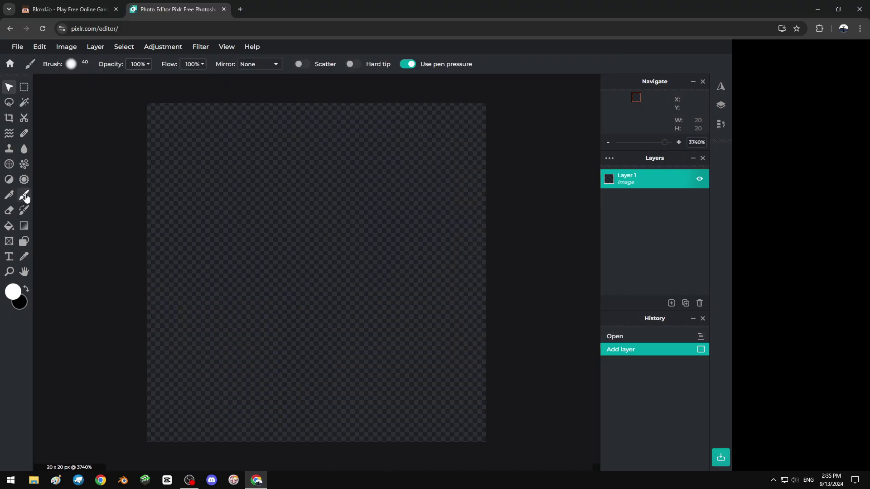
{"action": "left_click", "coordinate": [75, 66]}
{"action": "mouse_move", "coordinate": [86, 96]}
{"action": "left_mouse_down"}
{"action": "mouse_move", "coordinate": [75, 96]}
{"action": "mouse_move", "coordinate": [76, 122]}
{"action": "left_mouse_up"}
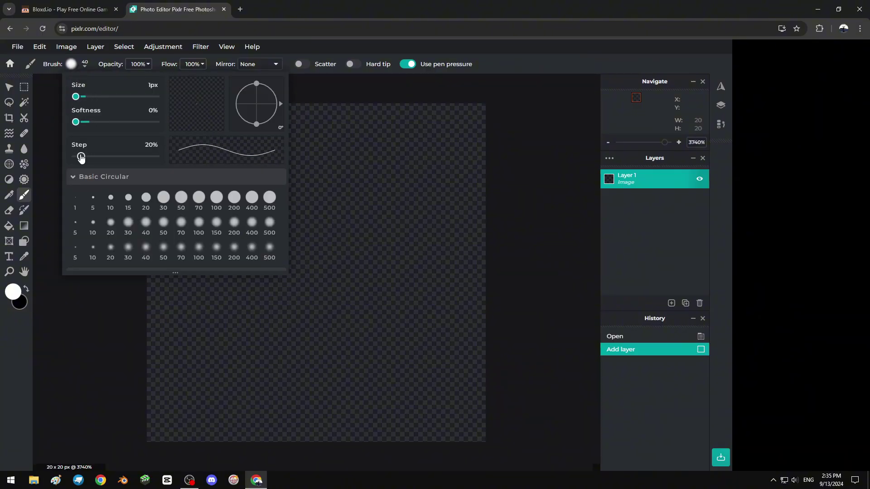
{"action": "left_click", "coordinate": [13, 292]}
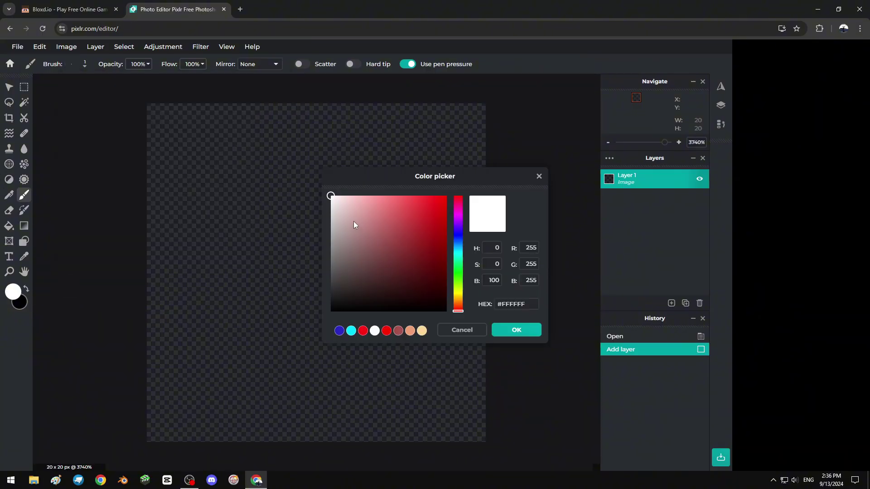
{"action": "mouse_move", "coordinate": [353, 221]}
{"action": "left_mouse_down"}
{"action": "mouse_move", "coordinate": [467, 186]}
{"action": "mouse_move", "coordinate": [425, 229]}
{"action": "mouse_move", "coordinate": [322, 238]}
{"action": "mouse_move", "coordinate": [380, 221]}
{"action": "mouse_move", "coordinate": [311, 146]}
{"action": "left_mouse_up"}
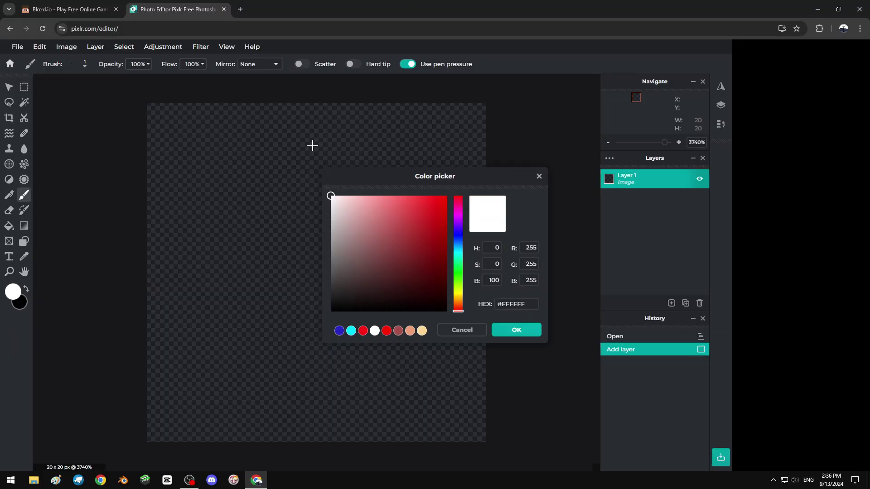
{"action": "left_click", "coordinate": [515, 331]}
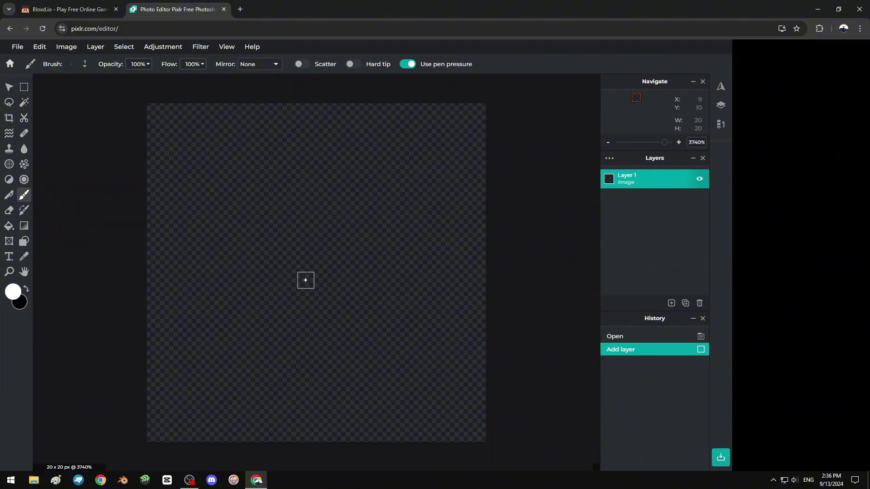
Paint the white crosshair: centre dot, hollow ring, four arms and four corner squares
{"action": "mouse_move", "coordinate": [256, 230]}
{"action": "left_mouse_down"}
{"action": "mouse_move", "coordinate": [308, 228]}
{"action": "mouse_move", "coordinate": [257, 244]}
{"action": "left_mouse_up"}
{"action": "left_click", "coordinate": [290, 265]}
{"action": "left_click_drag", "start_coordinate": [291, 214], "coordinate": [291, 163]}
{"action": "left_click_drag", "start_coordinate": [324, 264], "coordinate": [392, 265]}
{"action": "left_click_drag", "start_coordinate": [291, 314], "coordinate": [291, 367]}
{"action": "left_click_drag", "start_coordinate": [240, 264], "coordinate": [189, 265]}
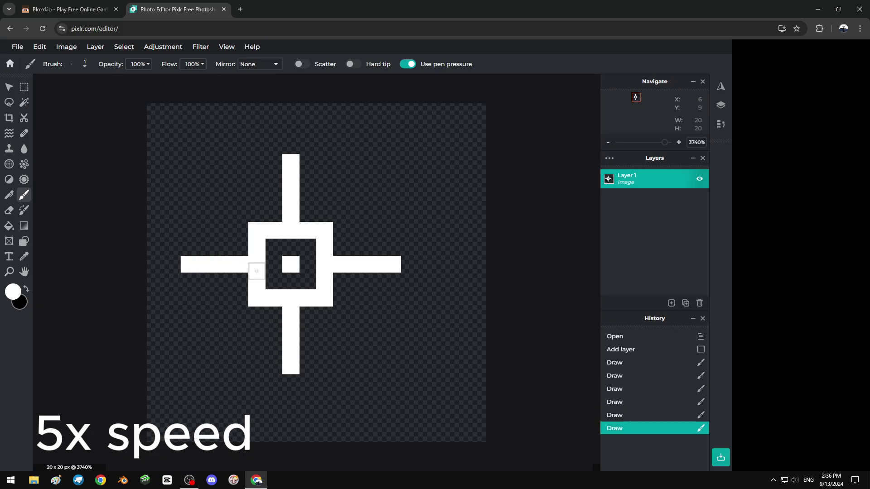
{"action": "left_click_drag", "start_coordinate": [240, 298], "coordinate": [257, 315]}
{"action": "left_click_drag", "start_coordinate": [240, 213], "coordinate": [257, 230]}
{"action": "left_click_drag", "start_coordinate": [325, 213], "coordinate": [341, 230]}
{"action": "left_click_drag", "start_coordinate": [325, 298], "coordinate": [342, 315]}
Set a hard 1px eraser and erase stray pixels around the centre and inner corners
{"action": "key", "text": "e"}
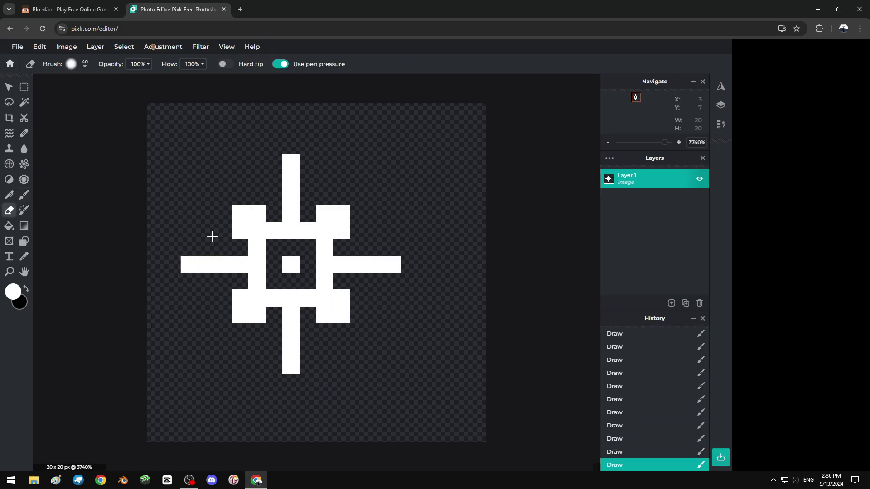
{"action": "left_click", "coordinate": [71, 65]}
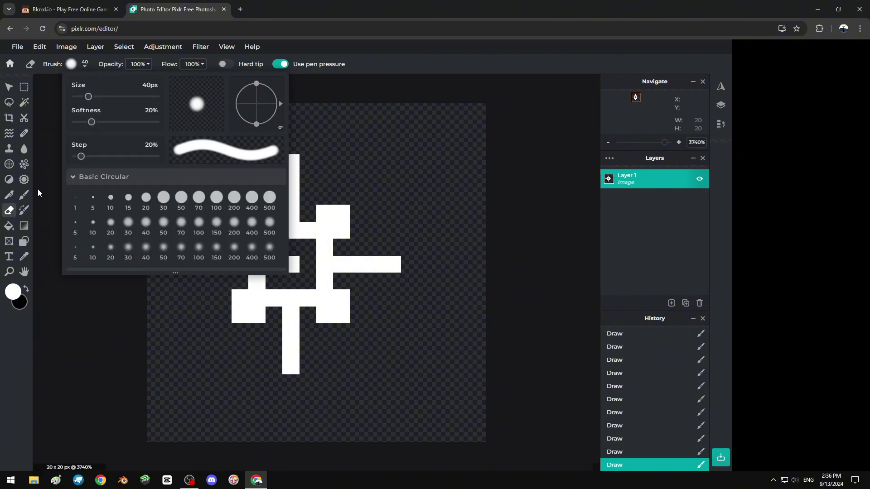
{"action": "left_click", "coordinate": [9, 210]}
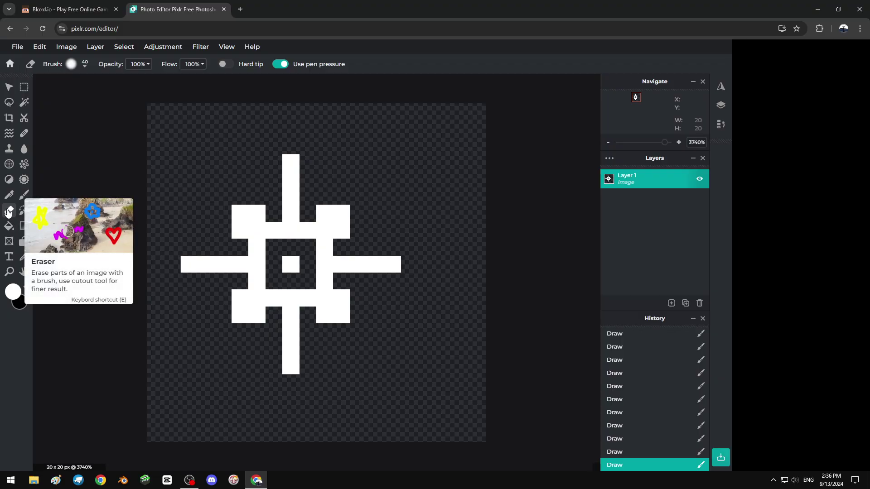
{"action": "left_click", "coordinate": [72, 64]}
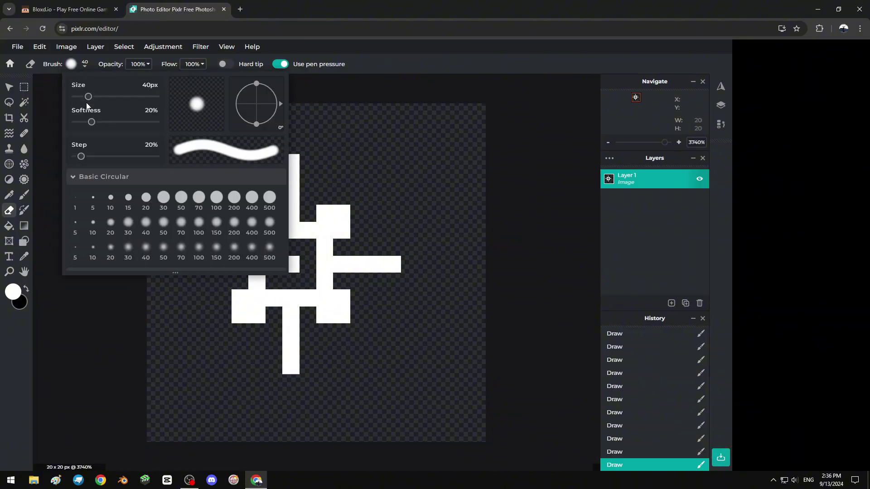
{"action": "mouse_move", "coordinate": [89, 99]}
{"action": "left_mouse_down"}
{"action": "mouse_move", "coordinate": [73, 97]}
{"action": "mouse_move", "coordinate": [73, 121]}
{"action": "left_mouse_up"}
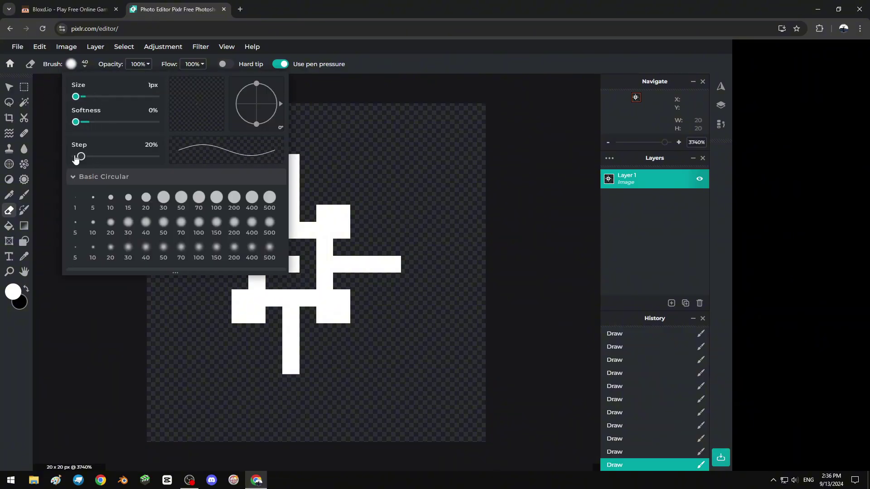
{"action": "left_click", "coordinate": [125, 353]}
{"action": "mouse_move", "coordinate": [257, 298]}
{"action": "left_mouse_down"}
{"action": "mouse_move", "coordinate": [258, 287]}
{"action": "mouse_move", "coordinate": [274, 298]}
{"action": "left_mouse_up"}
{"action": "mouse_move", "coordinate": [261, 254]}
{"action": "left_mouse_down"}
{"action": "mouse_move", "coordinate": [270, 234]}
{"action": "mouse_move", "coordinate": [319, 229]}
{"action": "mouse_move", "coordinate": [322, 288]}
{"action": "mouse_move", "coordinate": [303, 297]}
{"action": "left_mouse_up"}
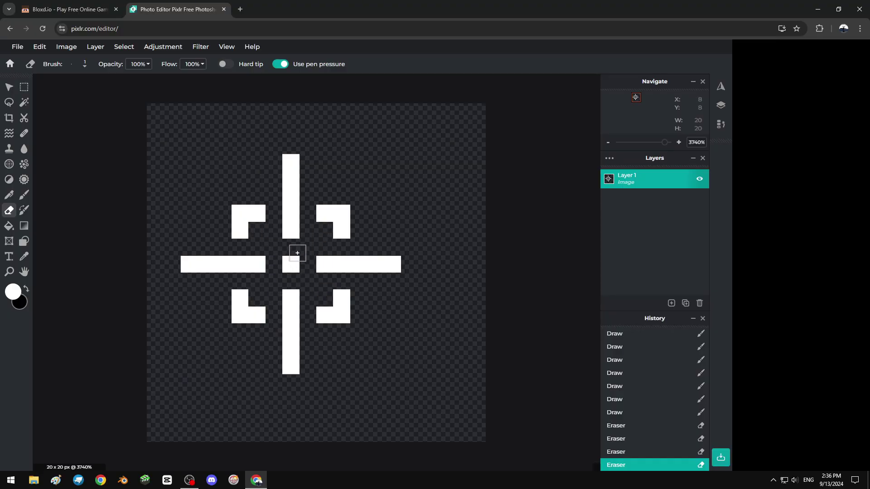
{"action": "left_click", "coordinate": [262, 264]}
{"action": "mouse_move", "coordinate": [263, 264]}
{"action": "left_mouse_down"}
{"action": "mouse_move", "coordinate": [285, 234]}
{"action": "mouse_move", "coordinate": [320, 267]}
{"action": "mouse_move", "coordinate": [302, 288]}
{"action": "mouse_move", "coordinate": [278, 255]}
{"action": "mouse_move", "coordinate": [290, 281]}
{"action": "left_mouse_up"}
With the brush, fill in the missing centre-ring pixels and extend each arm's end
{"action": "key", "text": "b"}
{"action": "scroll", "coordinate": [293, 264], "scroll_direction": "down", "scroll_amount": 1}
{"action": "left_click", "coordinate": [291, 282]}
{"action": "left_click", "coordinate": [308, 264]}
{"action": "scroll", "coordinate": [308, 264], "scroll_direction": "up", "scroll_amount": 1}
{"action": "left_click", "coordinate": [162, 263]}
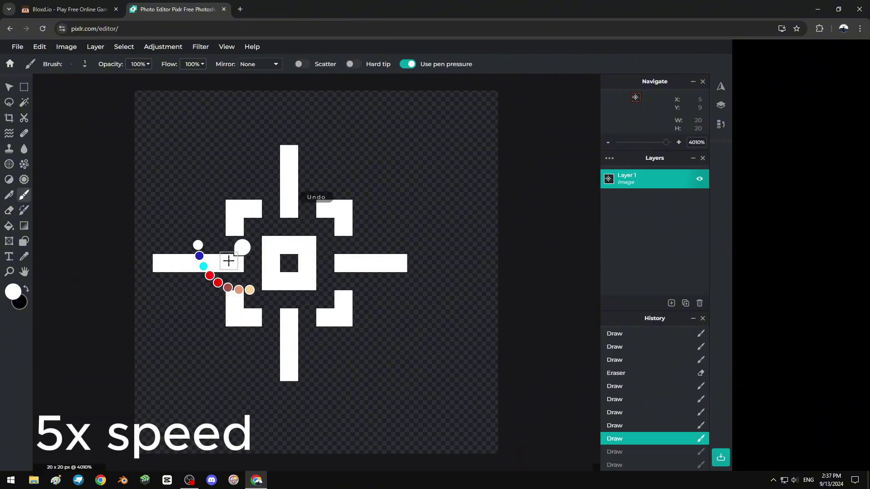
{"action": "left_click", "coordinate": [289, 136]}
{"action": "left_click", "coordinate": [417, 263]}
{"action": "scroll", "coordinate": [286, 354], "scroll_direction": "down", "scroll_amount": 2}
{"action": "scroll", "coordinate": [290, 362], "scroll_direction": "up", "scroll_amount": 1}
{"action": "left_click", "coordinate": [292, 374]}
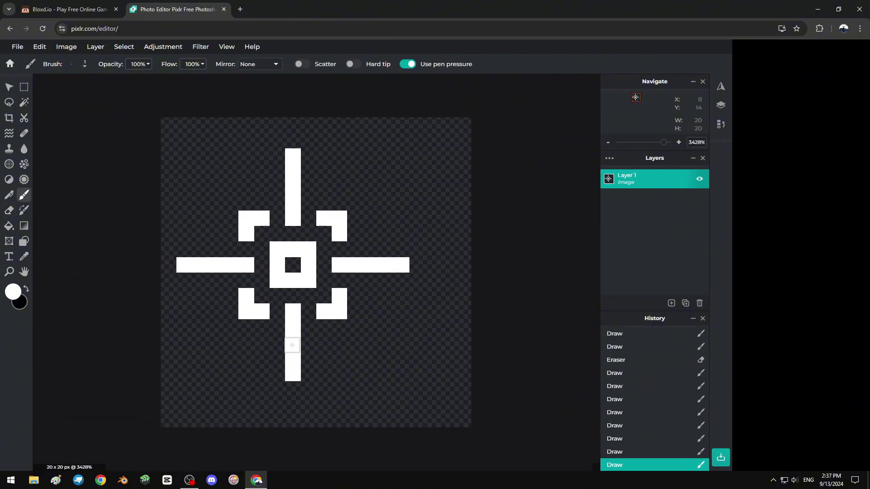
Move the crosshair layer and stretch it to fill the 20x20 canvas
{"action": "key", "text": "v"}
{"action": "left_click_drag", "start_coordinate": [290, 291], "coordinate": [276, 264]}
{"action": "left_click_drag", "start_coordinate": [393, 347], "coordinate": [471, 423]}
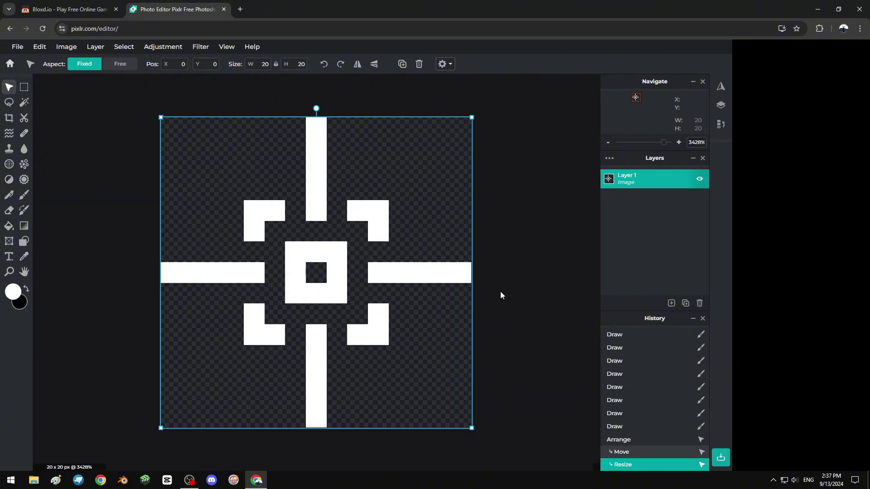
Revert the blurry resize, then move the crosshair to the top-left and stretch it to fill the canvas
{"action": "left_click", "coordinate": [517, 245]}
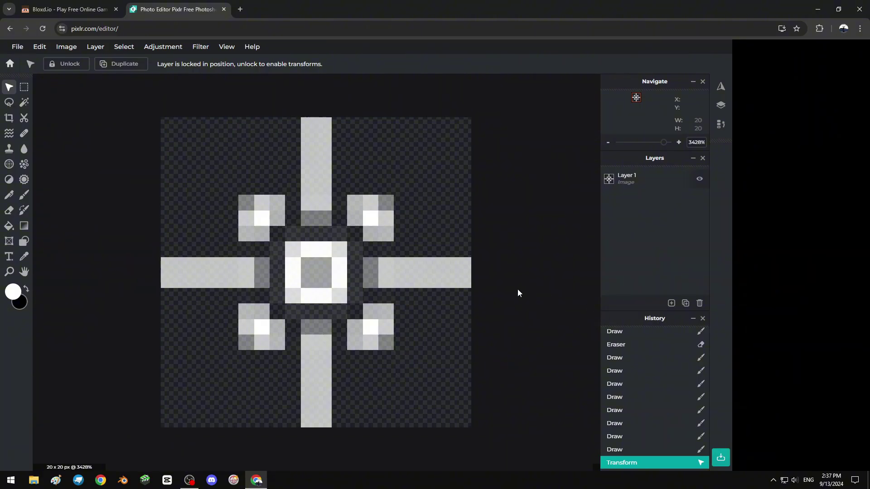
{"action": "left_click", "coordinate": [624, 449]}
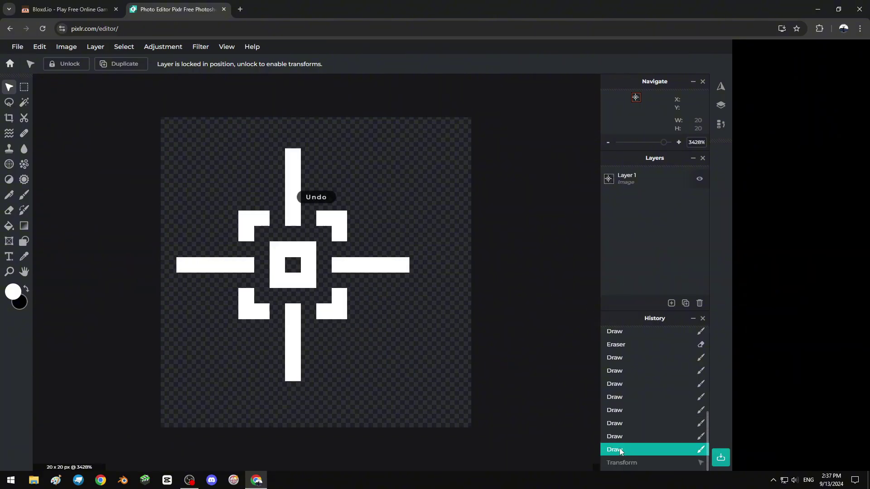
{"action": "left_click", "coordinate": [229, 262]}
{"action": "left_click_drag", "start_coordinate": [293, 274], "coordinate": [285, 254]}
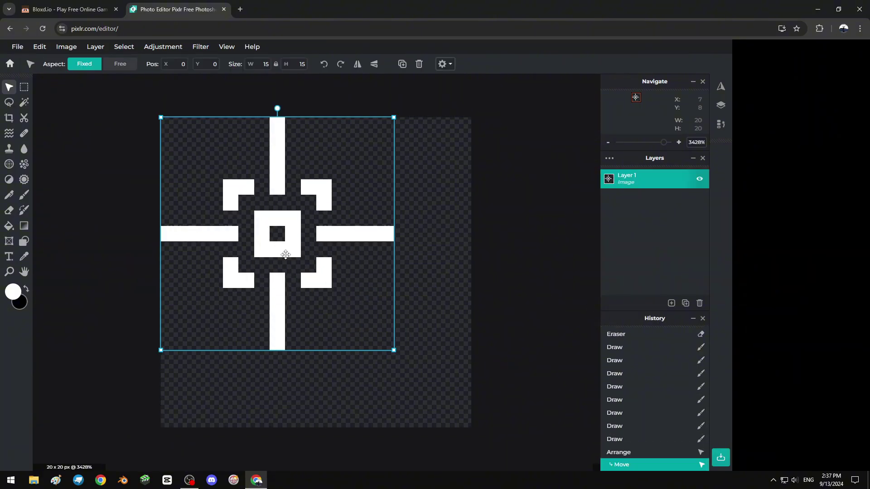
{"action": "left_click_drag", "start_coordinate": [392, 350], "coordinate": [471, 428]}
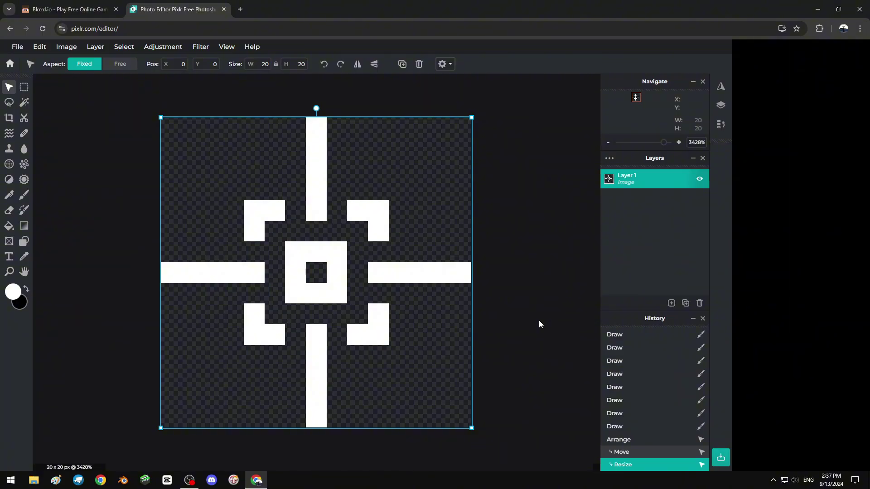
Copy the crosshair layer, delete the original, and paste it back as Layer 1 Copy
{"action": "right_click", "coordinate": [396, 274]}
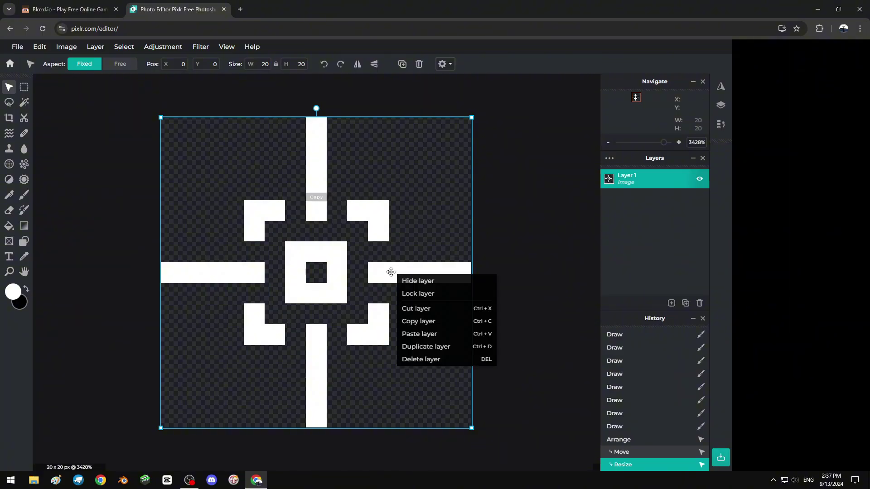
{"action": "left_click", "coordinate": [385, 276]}
{"action": "right_click", "coordinate": [380, 284]}
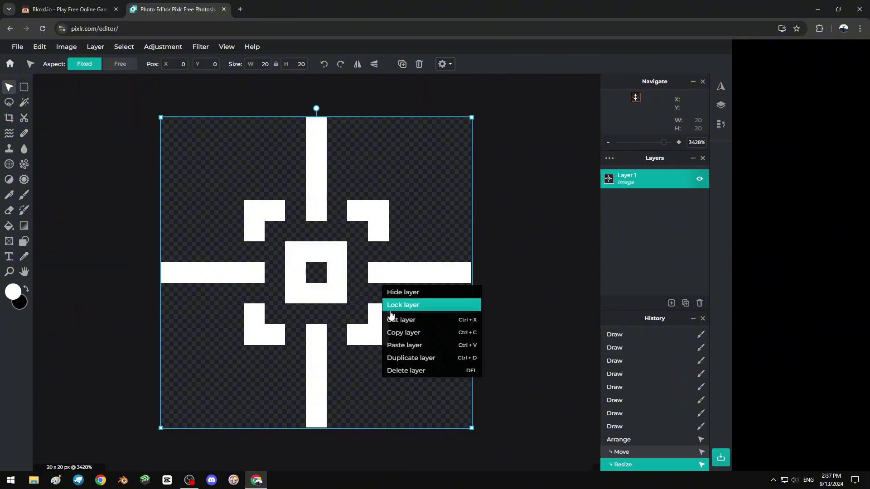
{"action": "left_click", "coordinate": [401, 333]}
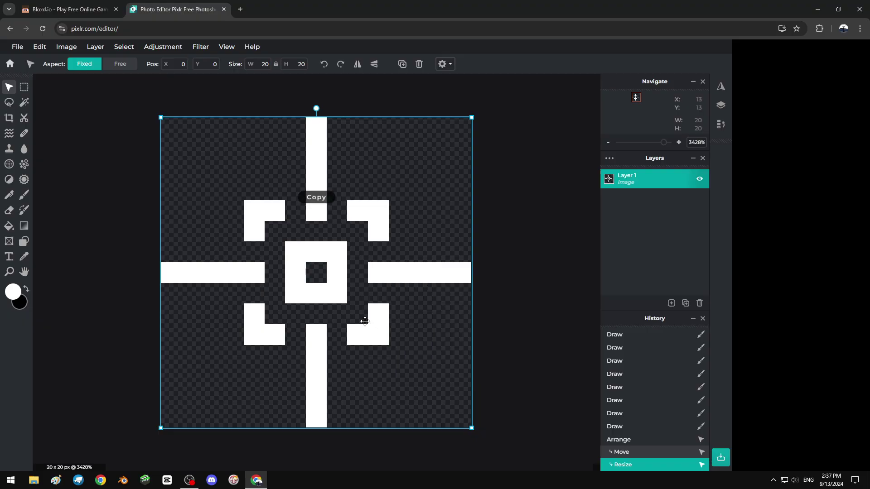
{"action": "key", "text": "Delete"}
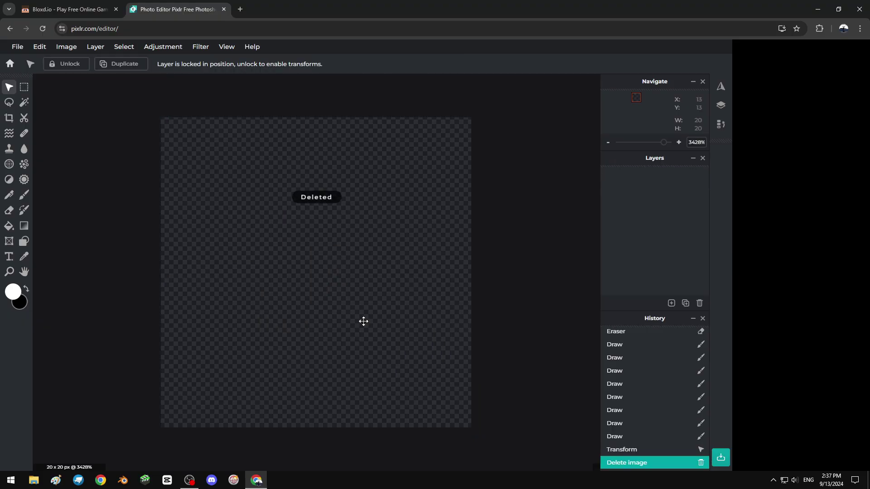
{"action": "key", "text": "ctrl+v"}
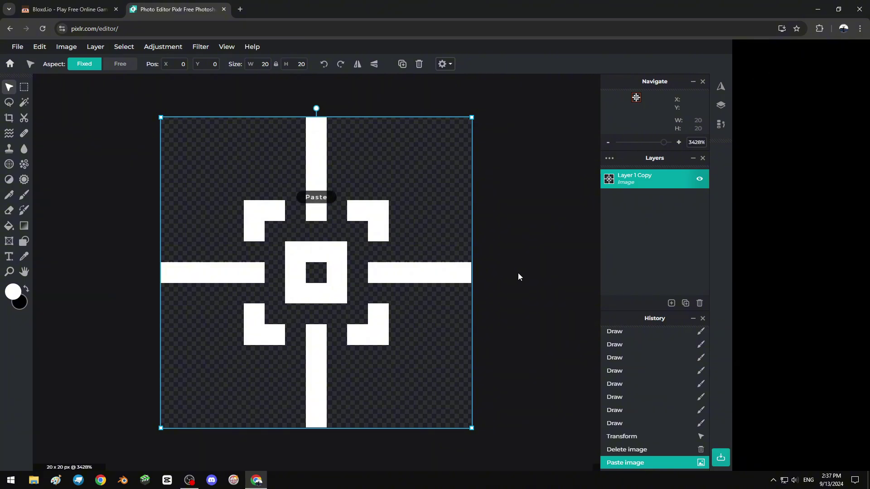
{"action": "scroll", "coordinate": [319, 286], "scroll_direction": "down", "scroll_amount": 2}
{"action": "scroll", "coordinate": [351, 274], "scroll_direction": "up", "scroll_amount": 2}
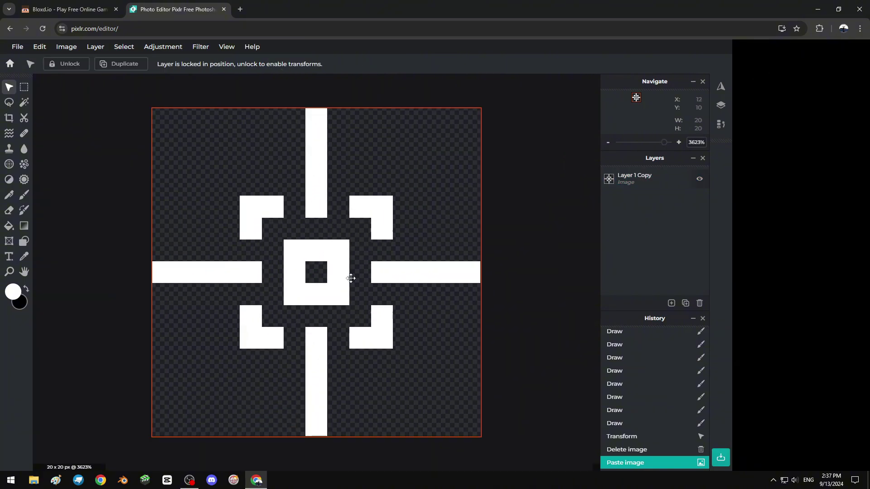
{"action": "scroll", "coordinate": [302, 248], "scroll_direction": "down", "scroll_amount": 1}
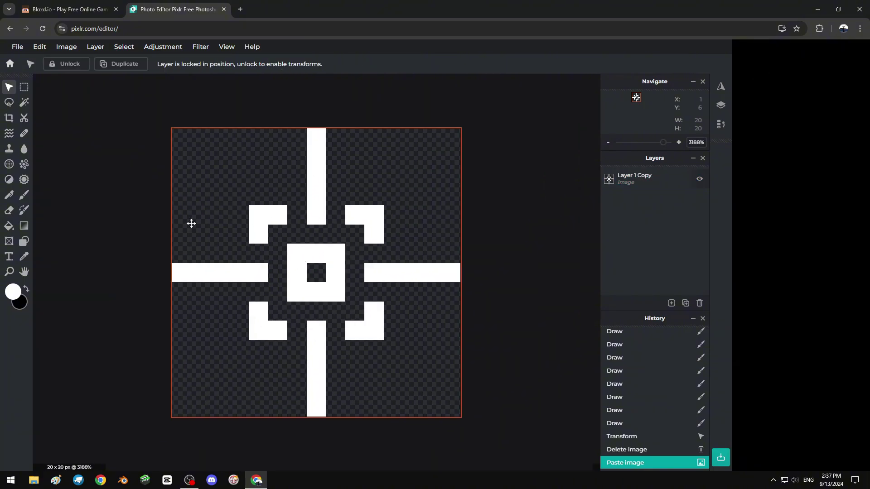
{"action": "scroll", "coordinate": [199, 222], "scroll_direction": "up", "scroll_amount": 1}
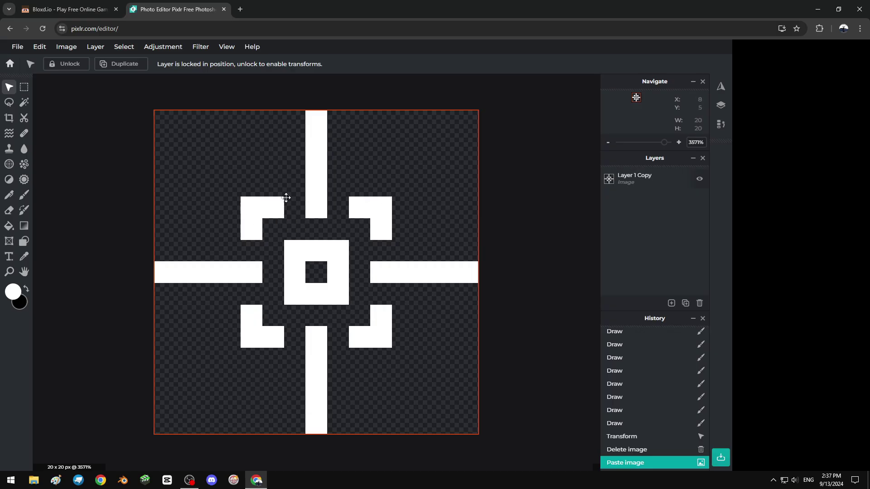
{"action": "scroll", "coordinate": [305, 208], "scroll_direction": "down", "scroll_amount": 1}
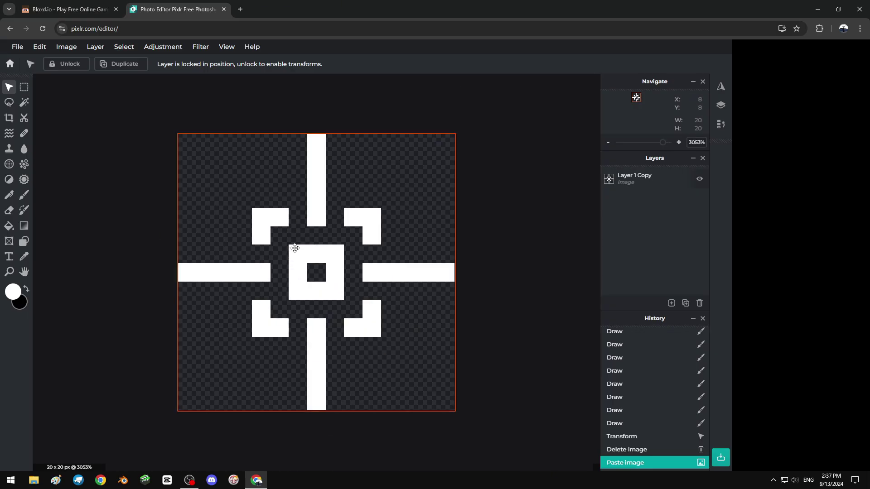
Save the crosshair as a transparent PNG named 'crosshair' on the Desktop
{"action": "left_click", "coordinate": [18, 47]}
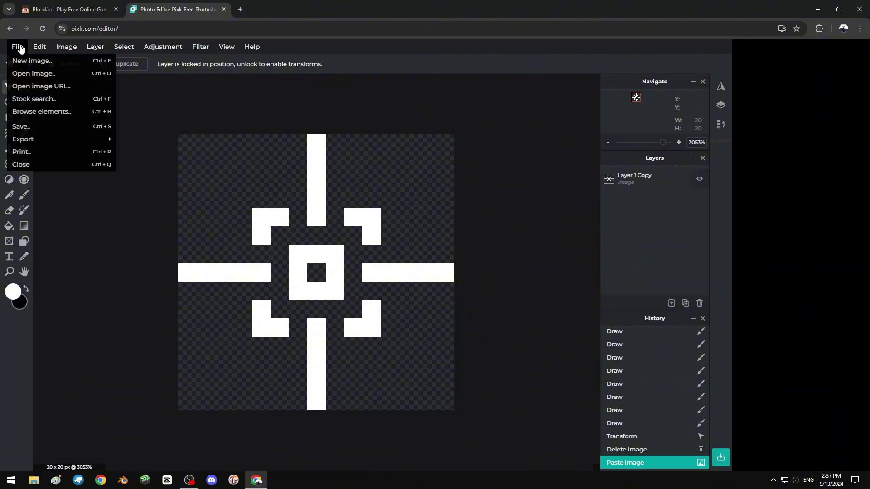
{"action": "left_click", "coordinate": [18, 46]}
{"action": "left_click", "coordinate": [19, 47]}
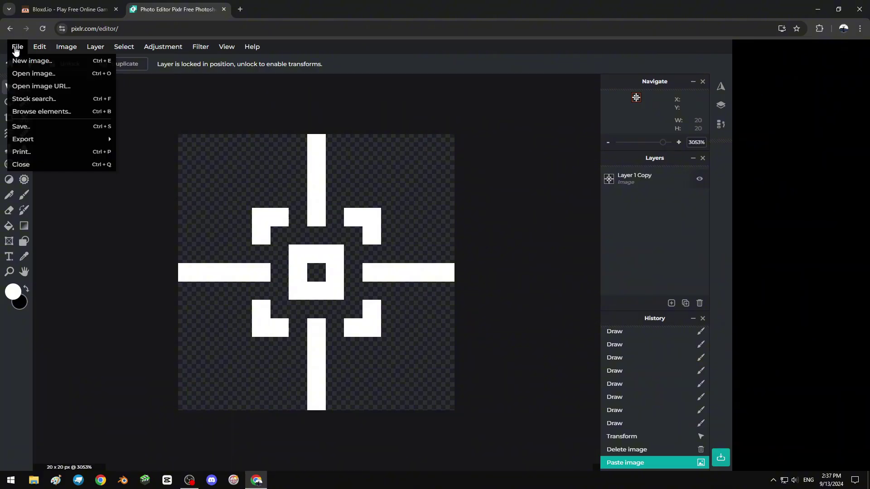
{"action": "left_click", "coordinate": [33, 130]}
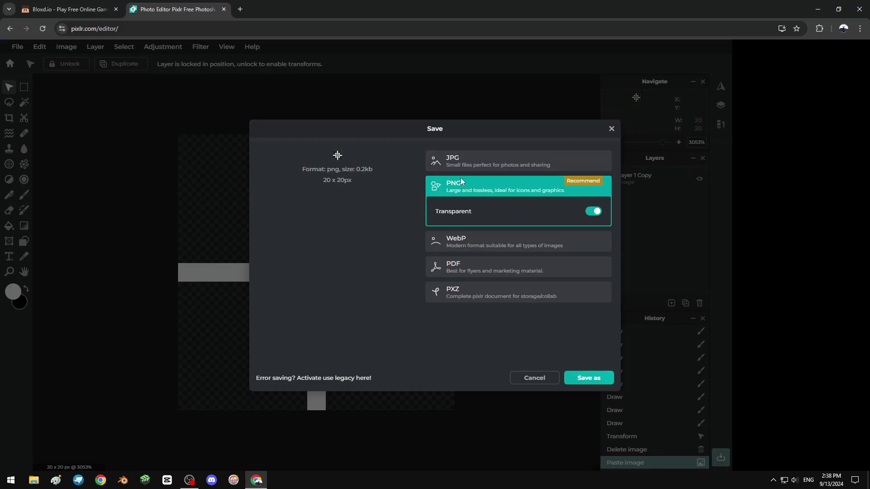
{"action": "left_click", "coordinate": [588, 379]}
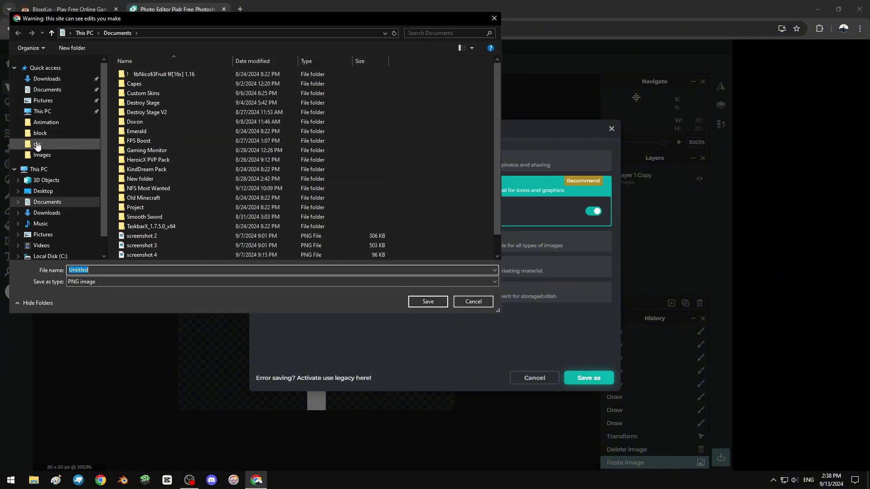
{"action": "left_click", "coordinate": [41, 192]}
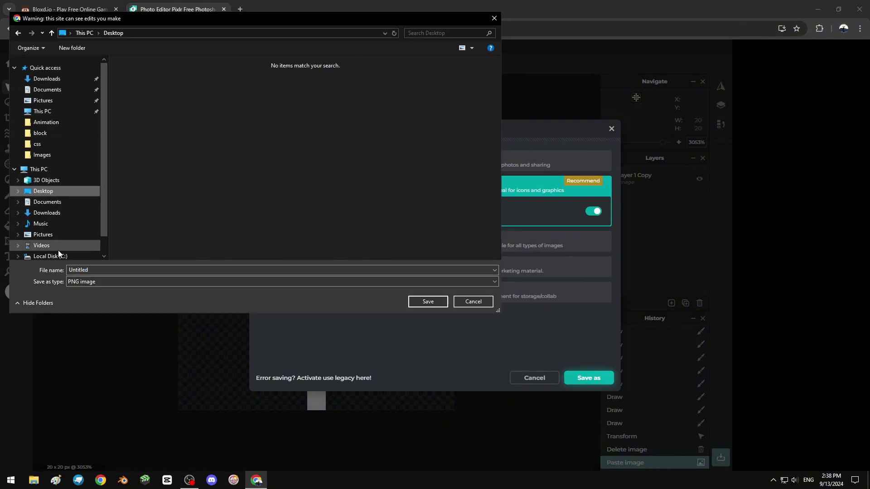
{"action": "left_click", "coordinate": [94, 269]}
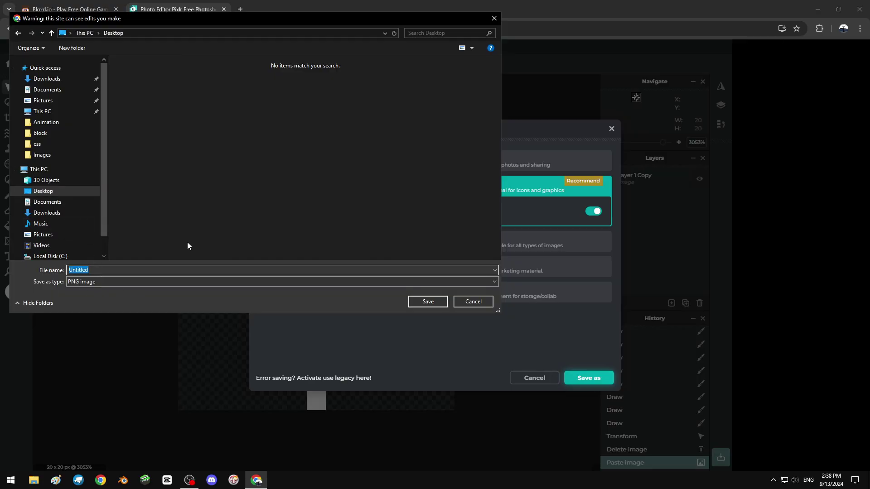
{"action": "type", "text": "crosshair"}
{"action": "key", "text": "Return"}
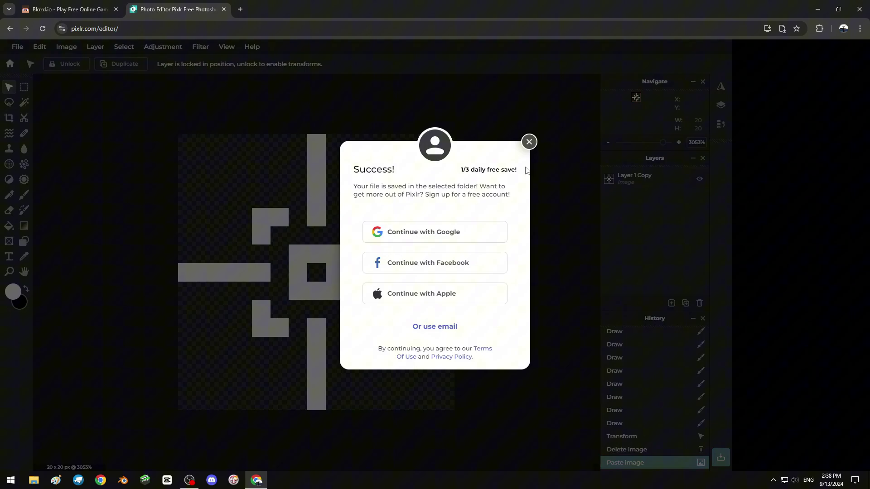
{"action": "left_click", "coordinate": [529, 142]}
Close the Pixlr tab and load freeimage.host in a new tab, correcting the freeimages.com typo
{"action": "left_click", "coordinate": [224, 9]}
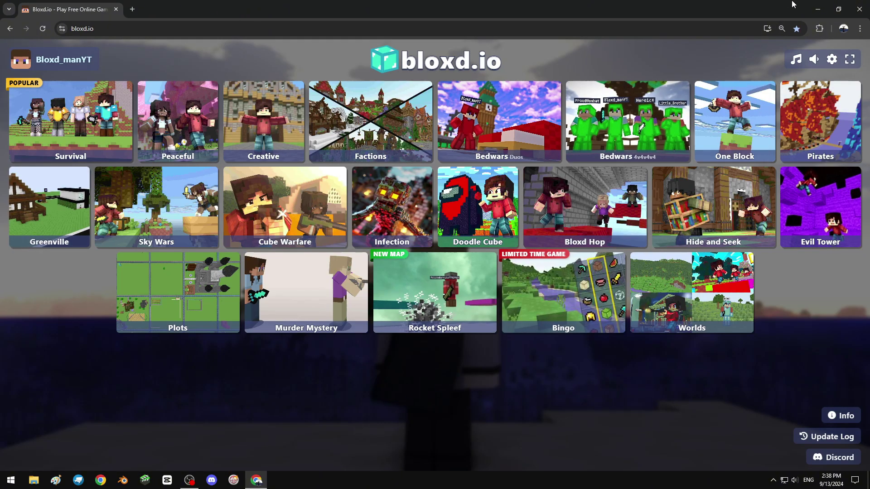
{"action": "left_click", "coordinate": [133, 10]}
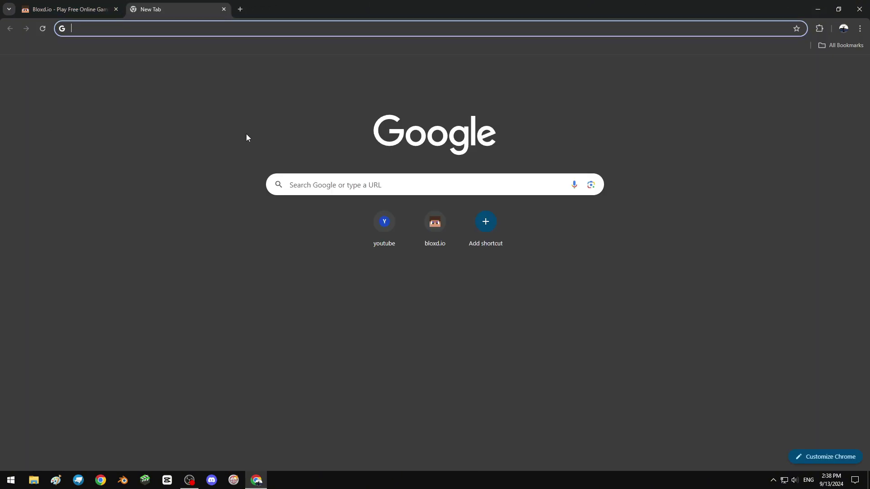
{"action": "left_click", "coordinate": [162, 27]}
{"action": "type", "text": "free"}
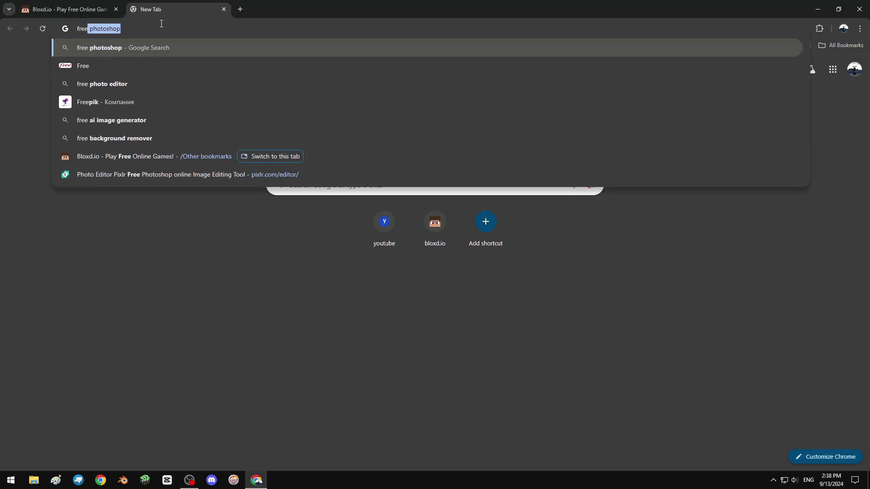
{"action": "type", "text": "images"}
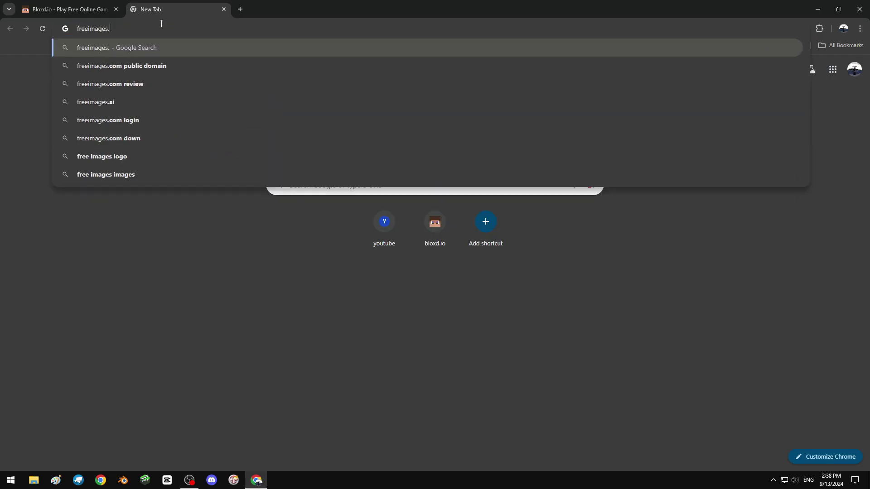
{"action": "type", "text": ".com"}
{"action": "key", "text": "Return"}
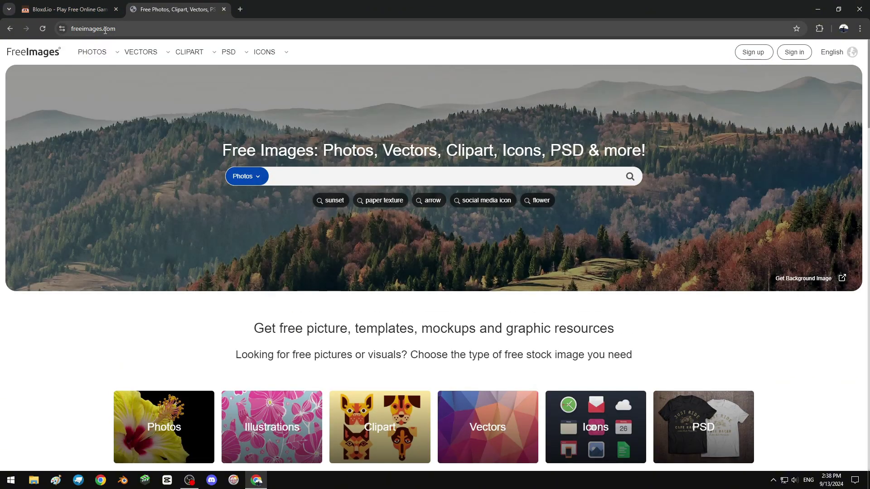
{"action": "key", "text": "alt+Left"}
{"action": "key", "text": "BackSpace"}
{"action": "type", "text": ".host"}
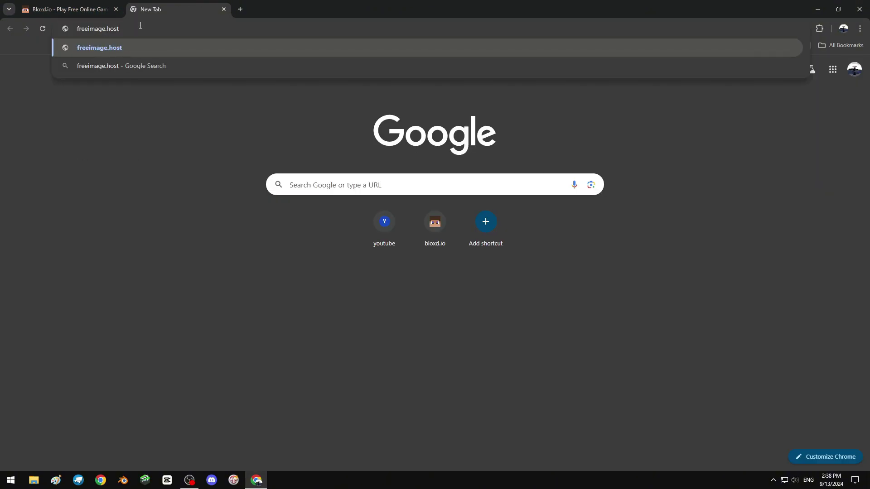
{"action": "key", "text": "Return"}
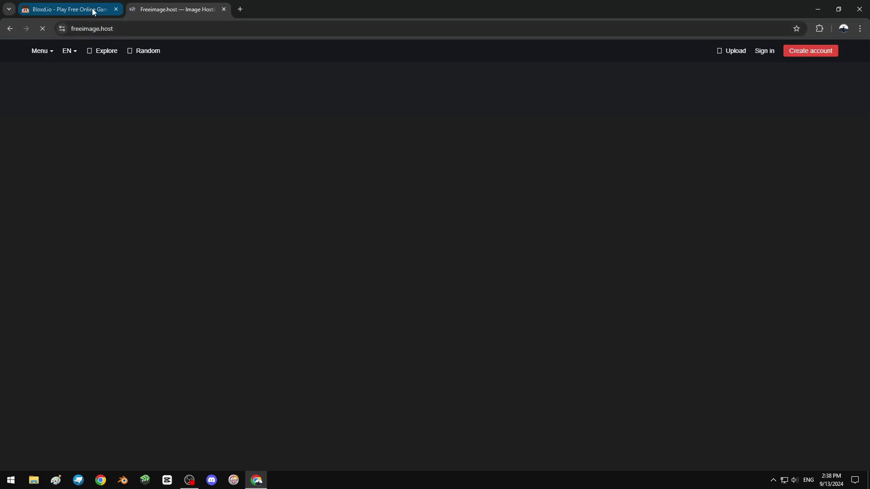
Sign in to freeimage.host with Google, then close the Gmail confirmation and extra home tabs
{"action": "left_click", "coordinate": [100, 28]}
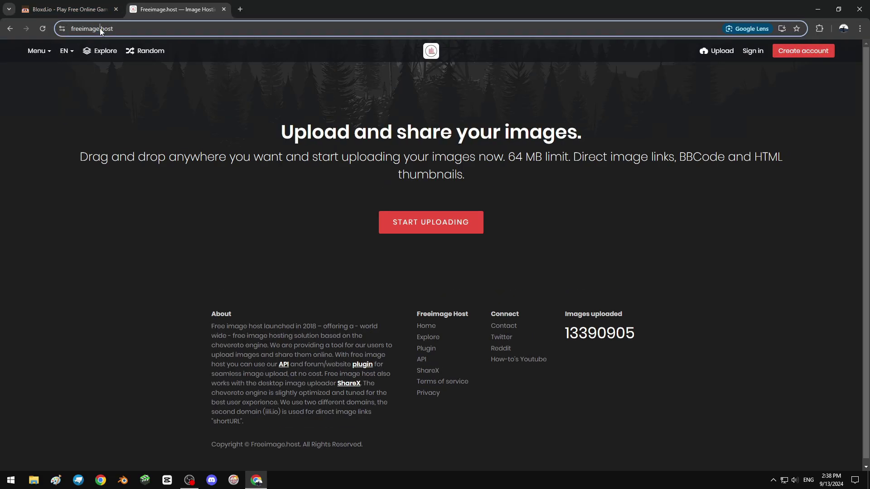
{"action": "left_click", "coordinate": [85, 91]}
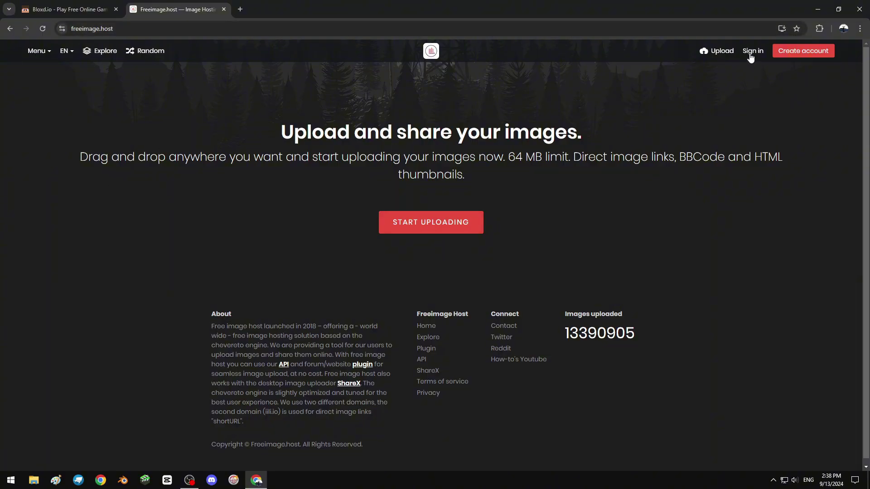
{"action": "scroll", "coordinate": [242, 209], "scroll_direction": "down", "scroll_amount": 1}
{"action": "scroll", "coordinate": [588, 327], "scroll_direction": "up", "scroll_amount": 1}
{"action": "left_click", "coordinate": [755, 51]}
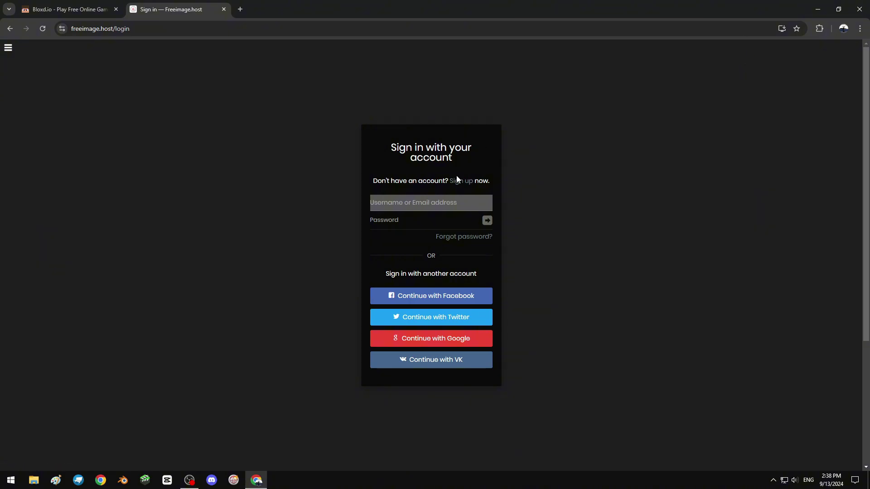
{"action": "left_click", "coordinate": [428, 339]}
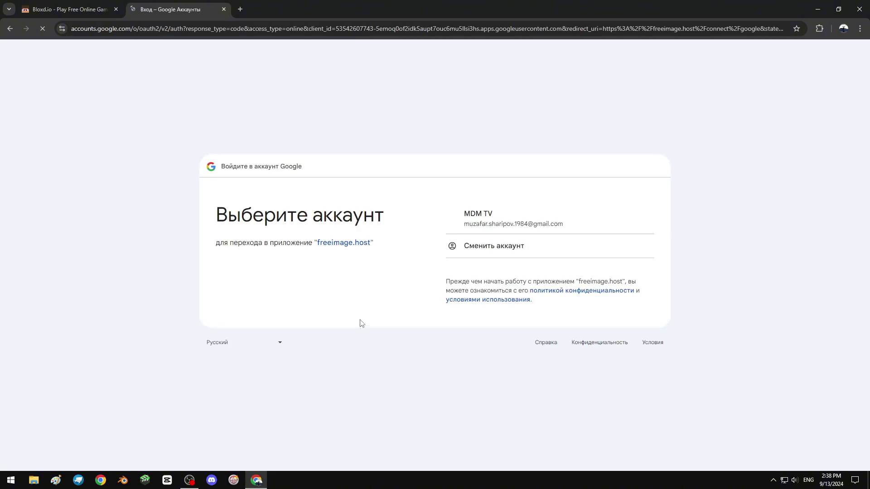
{"action": "left_click", "coordinate": [477, 226]}
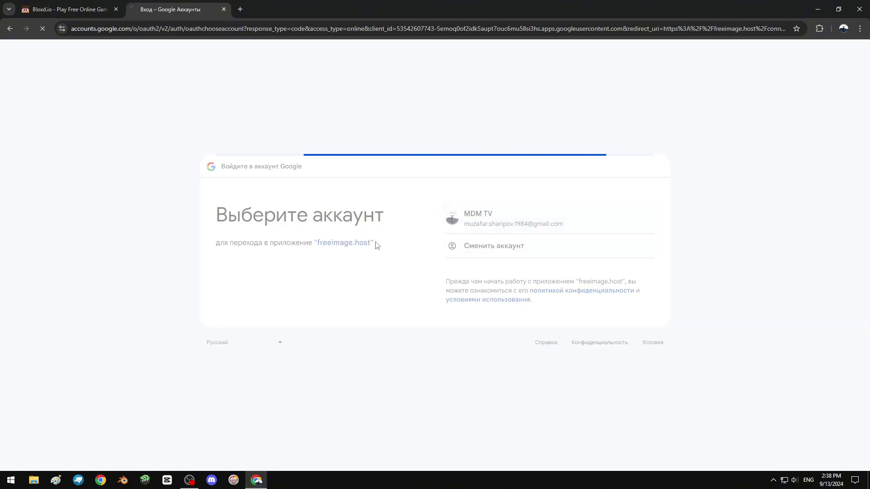
{"action": "left_click", "coordinate": [510, 304]}
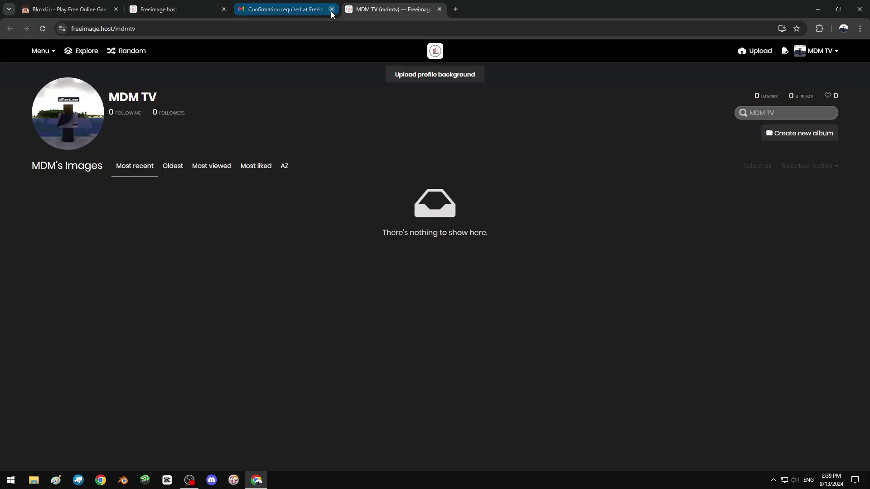
{"action": "left_click", "coordinate": [331, 10]}
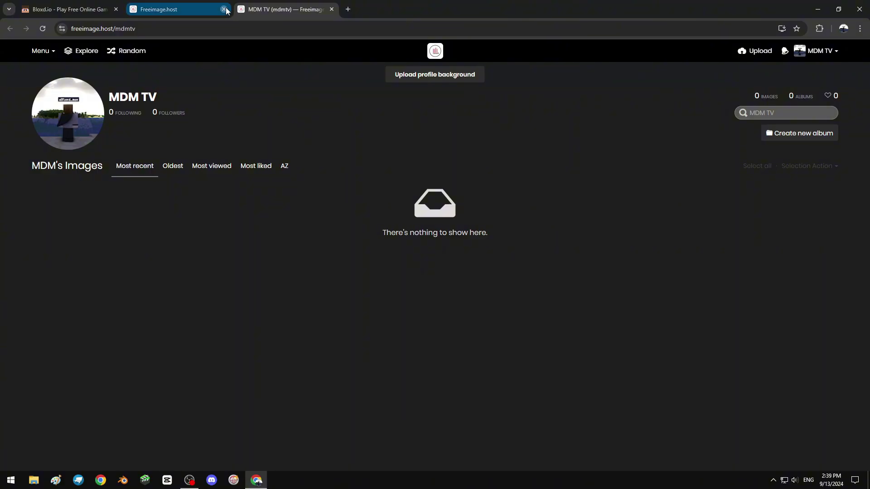
{"action": "left_click", "coordinate": [223, 9]}
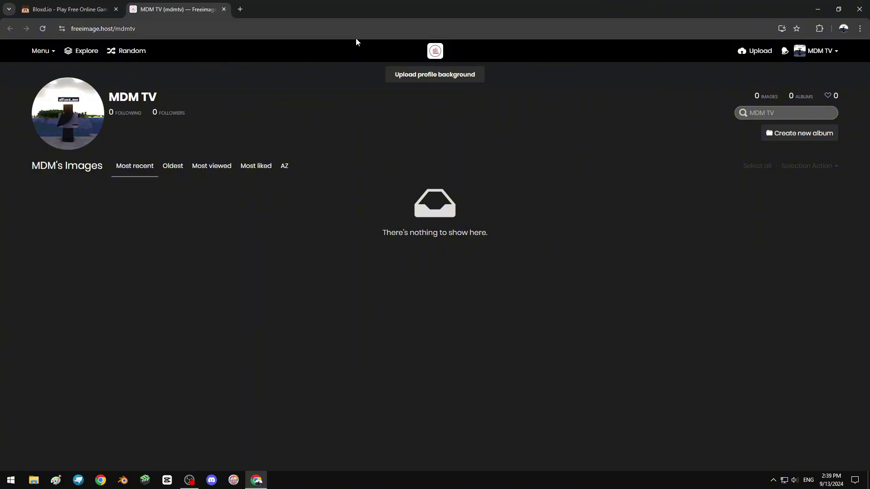
Upload the crosshair image from the Desktop to freeimage.host
{"action": "left_click", "coordinate": [757, 52]}
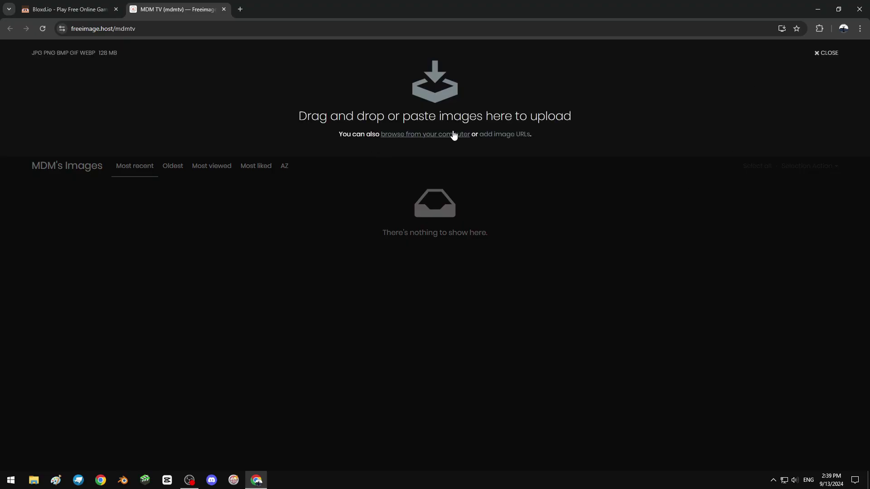
{"action": "left_click", "coordinate": [426, 136]}
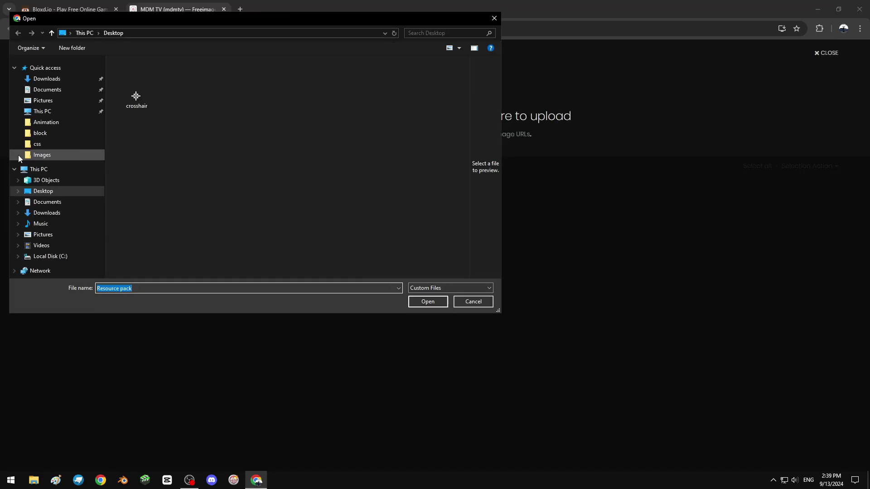
{"action": "left_click", "coordinate": [137, 102]}
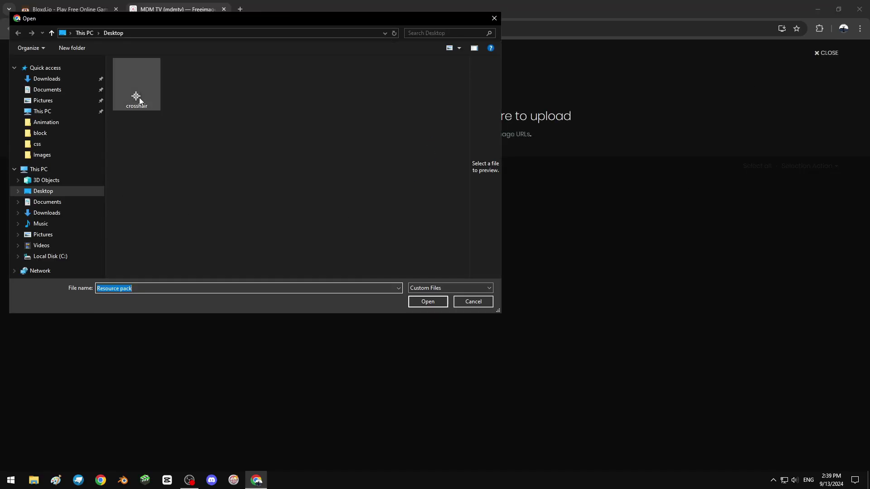
{"action": "left_click", "coordinate": [39, 193]}
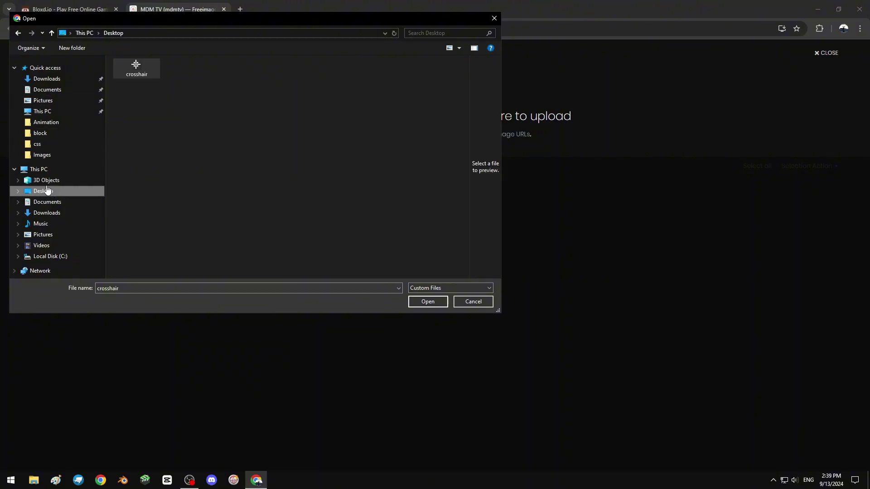
{"action": "left_click", "coordinate": [428, 302]}
{"action": "left_click", "coordinate": [433, 252]}
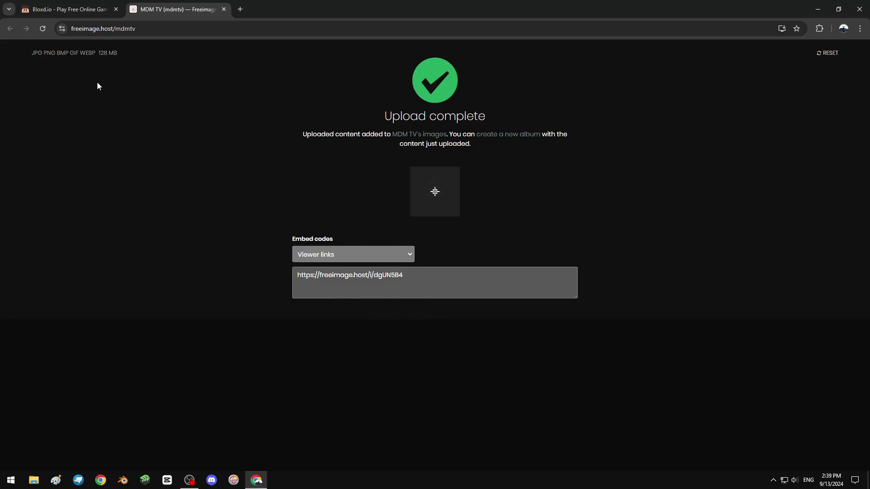
Reload the profile and open the uploaded crosshair's image page
{"action": "left_click", "coordinate": [43, 29]}
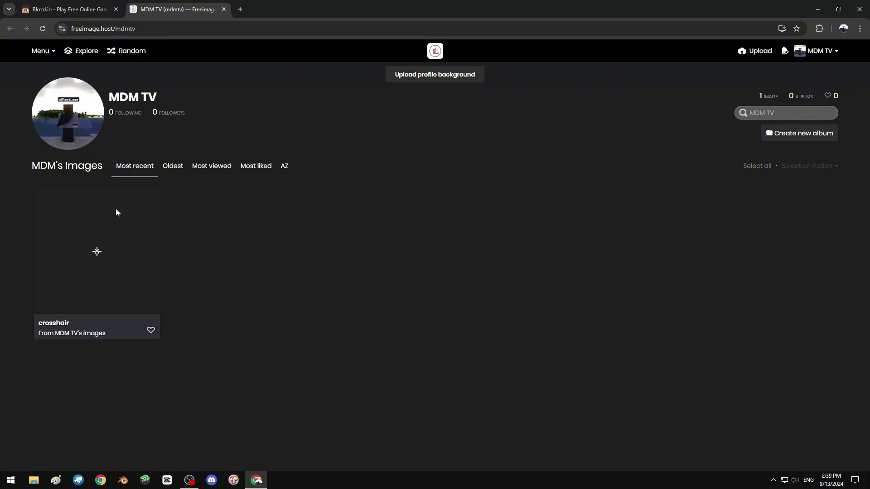
{"action": "mouse_move", "coordinate": [94, 271]}
{"action": "left_click", "coordinate": [97, 255]}
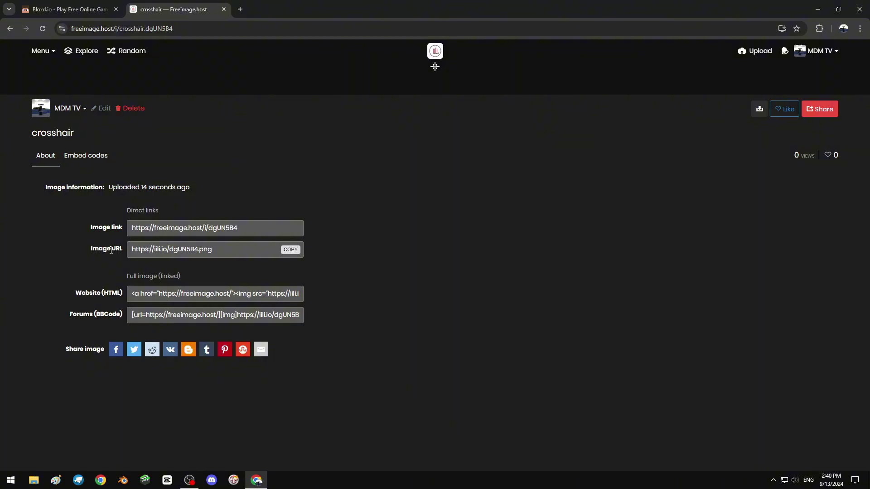
Bring up the MediaFire download page for changeCrosshair.css in a new tab
{"action": "left_click", "coordinate": [240, 9]}
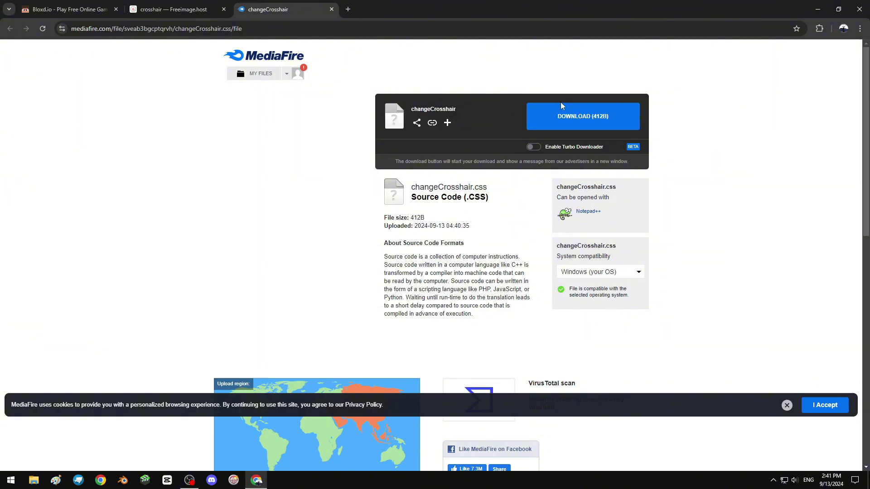
{"action": "left_click", "coordinate": [85, 31]}
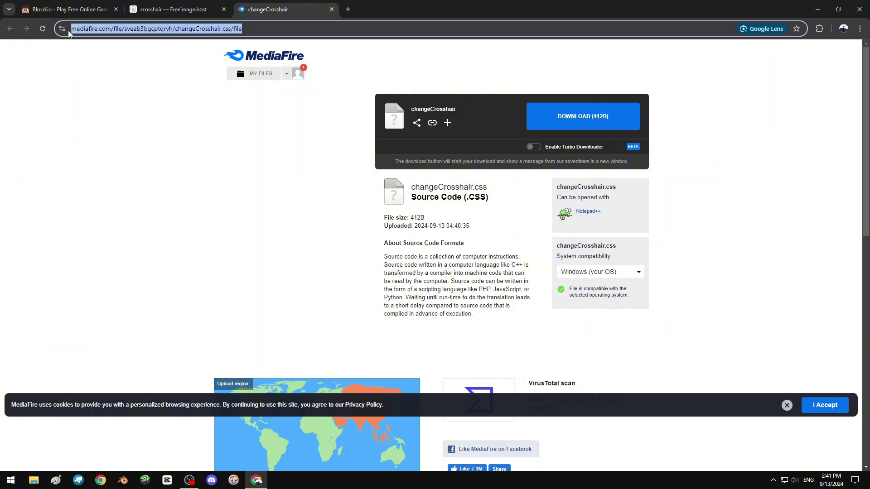
{"action": "left_click", "coordinate": [172, 56]}
{"action": "left_click", "coordinate": [185, 33]}
{"action": "left_click", "coordinate": [159, 72]}
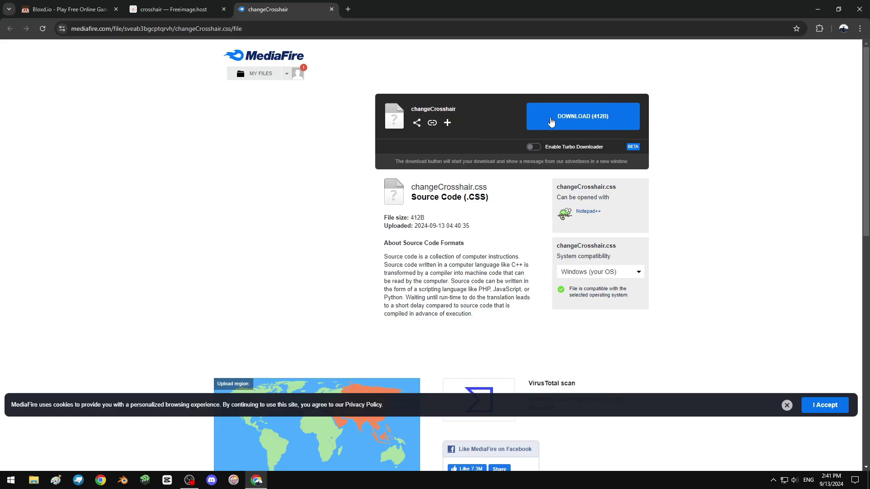
Download the 412 B changeCrosshair.css, then close the MediaFire and advertisement tabs
{"action": "left_click", "coordinate": [599, 117]}
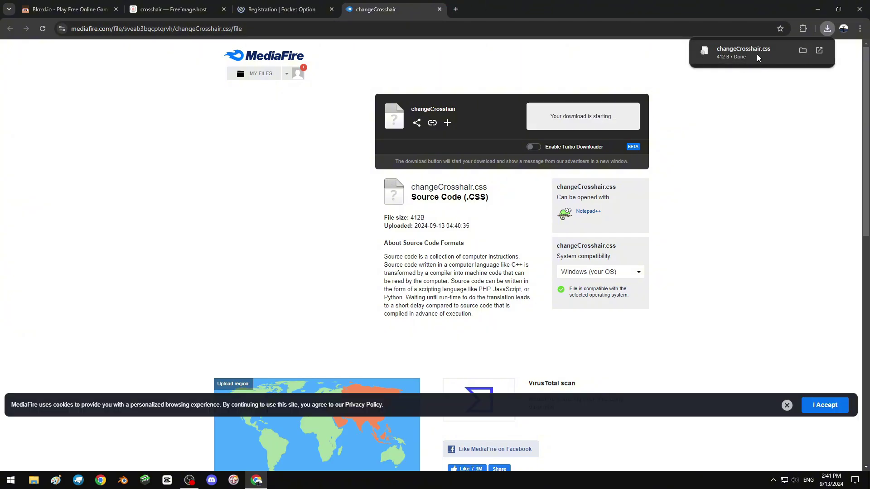
{"action": "left_click", "coordinate": [439, 9]}
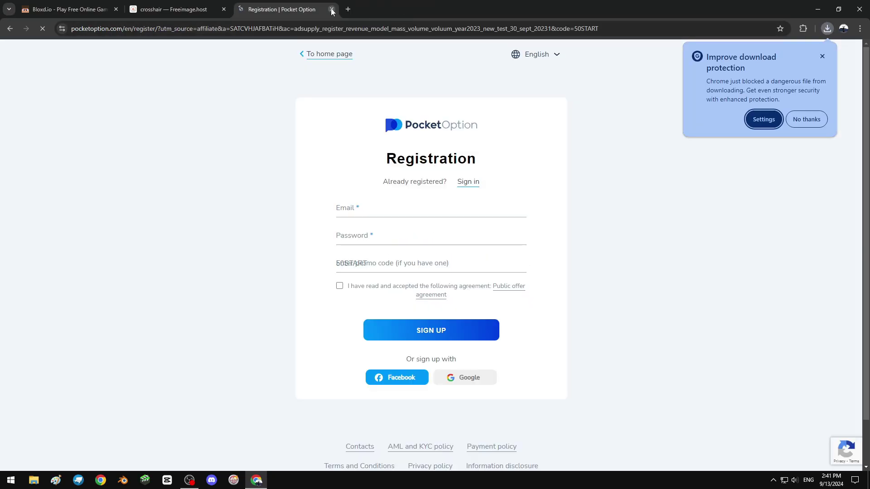
{"action": "left_click", "coordinate": [331, 9]}
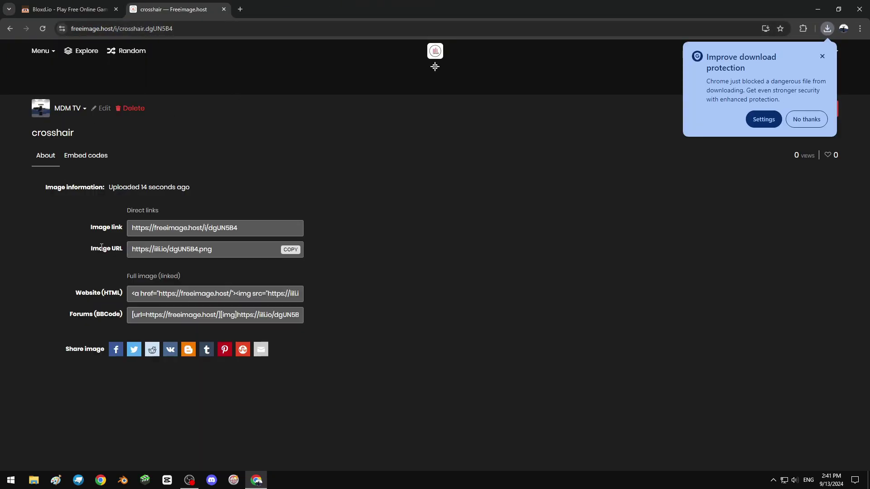
Move the downloaded changeCrosshair file from Downloads onto the desktop
{"action": "left_click", "coordinate": [34, 480]}
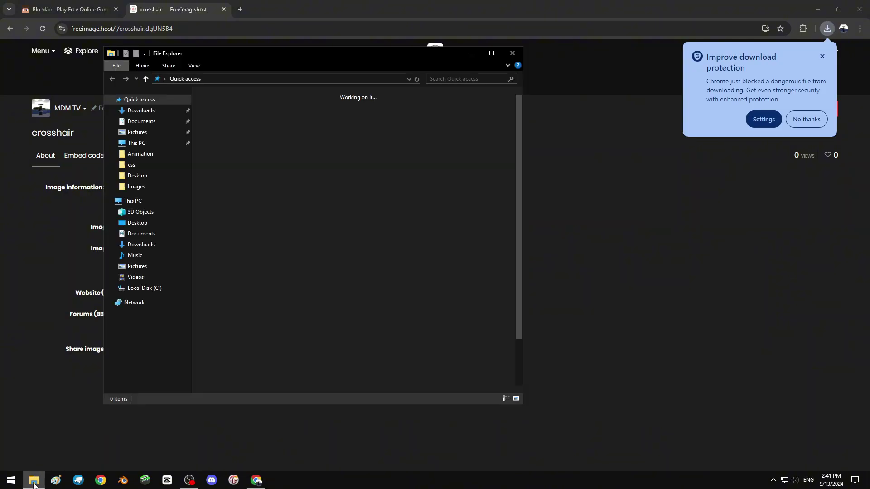
{"action": "left_click", "coordinate": [11, 480]}
{"action": "scroll", "coordinate": [73, 389], "scroll_direction": "down", "scroll_amount": 10}
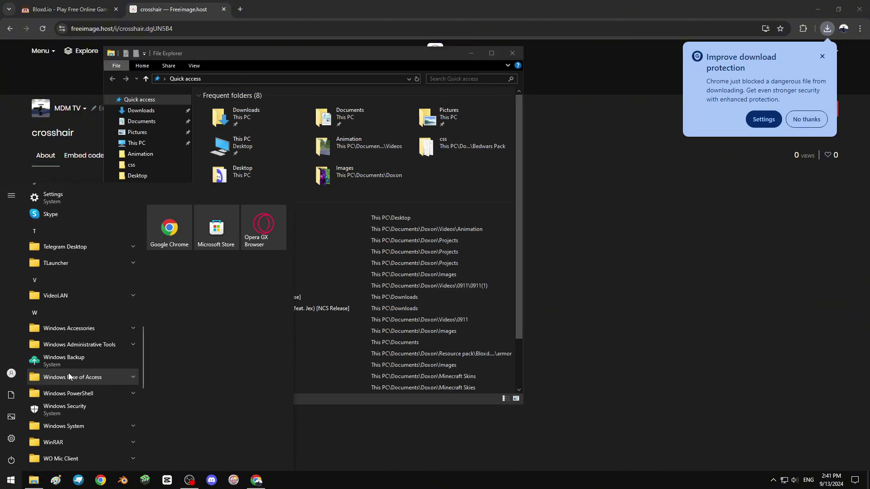
{"action": "left_click_drag", "start_coordinate": [352, 74], "coordinate": [520, 83]}
{"action": "left_click", "coordinate": [303, 119]}
{"action": "left_click", "coordinate": [389, 136]}
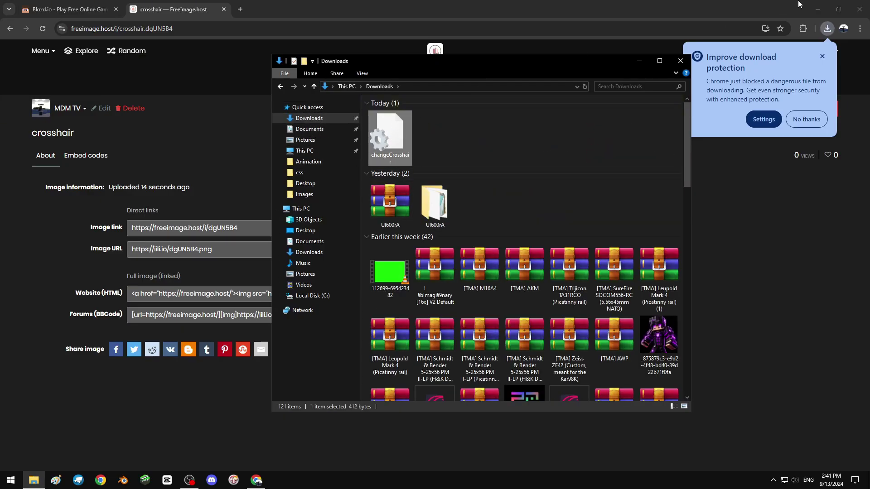
{"action": "left_click", "coordinate": [817, 8]}
{"action": "left_click", "coordinate": [818, 6]}
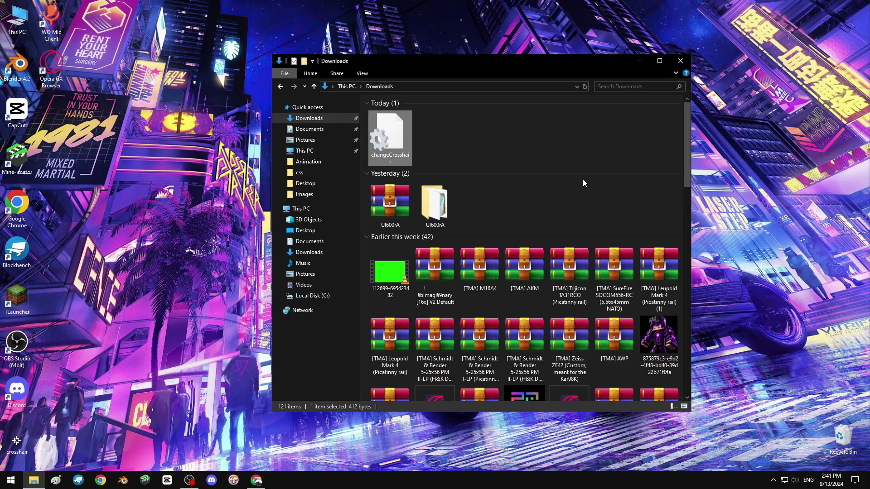
{"action": "left_click_drag", "start_coordinate": [434, 69], "coordinate": [489, 70]}
{"action": "left_click_drag", "start_coordinate": [445, 136], "coordinate": [222, 119]}
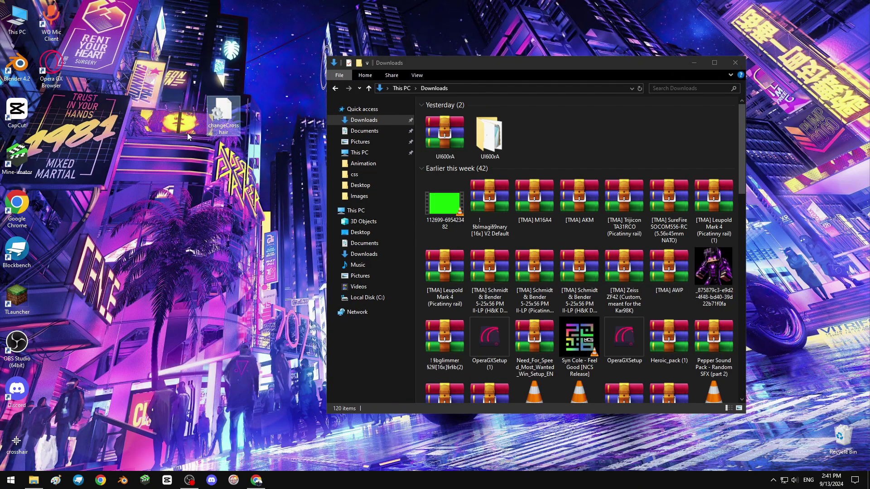
{"action": "left_click", "coordinate": [734, 63]}
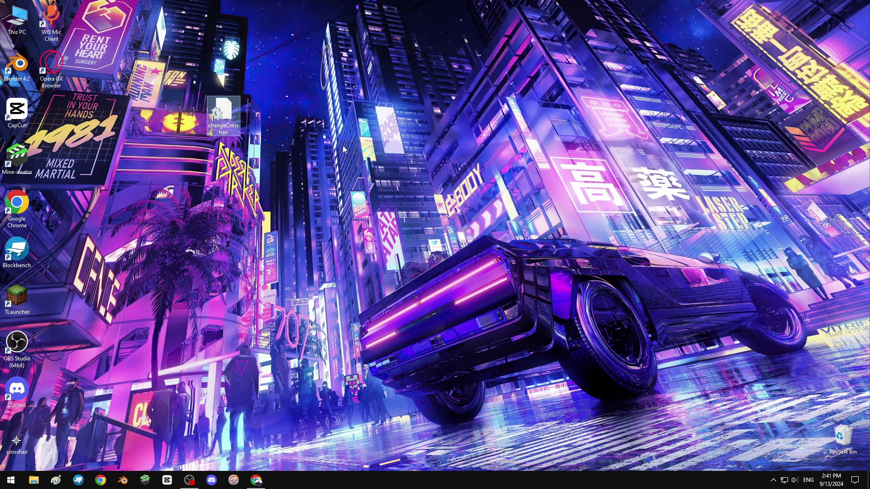
Create a new desktop folder named 'Tutorial Pack'
{"action": "right_click", "coordinate": [303, 116]}
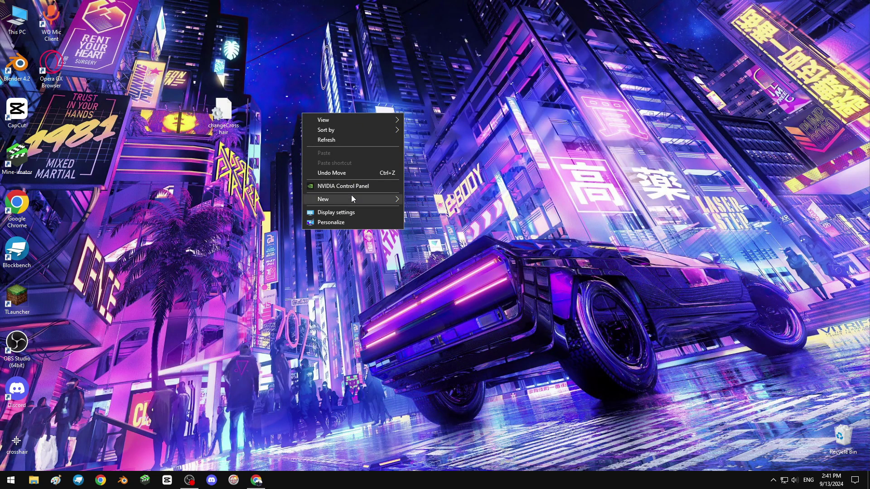
{"action": "mouse_move", "coordinate": [352, 195]}
{"action": "left_click", "coordinate": [421, 199]}
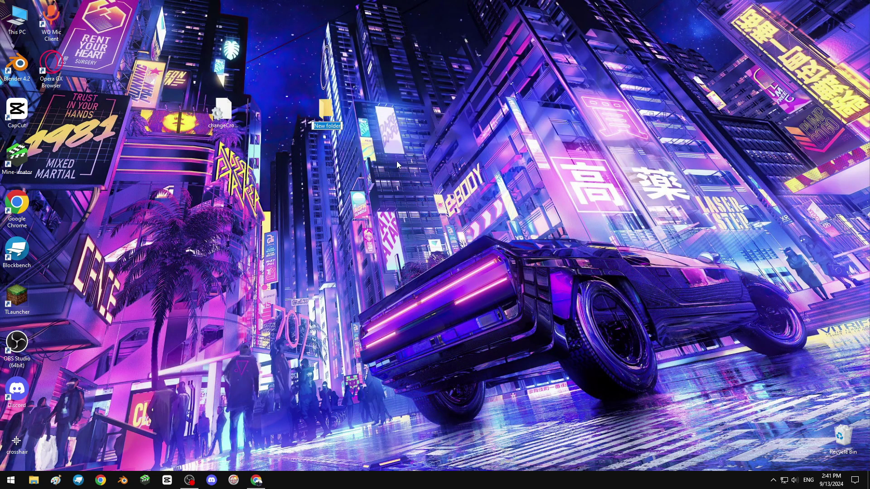
{"action": "type", "text": "Tuti"}
{"action": "key", "text": "BackSpace"}
{"action": "type", "text": "orial Pack"}
{"action": "key", "text": "Return"}
Create a 'css' folder inside Tutorial Pack and enter it
{"action": "double_click", "coordinate": [331, 119]}
{"action": "right_click", "coordinate": [484, 140]}
{"action": "mouse_move", "coordinate": [498, 249]}
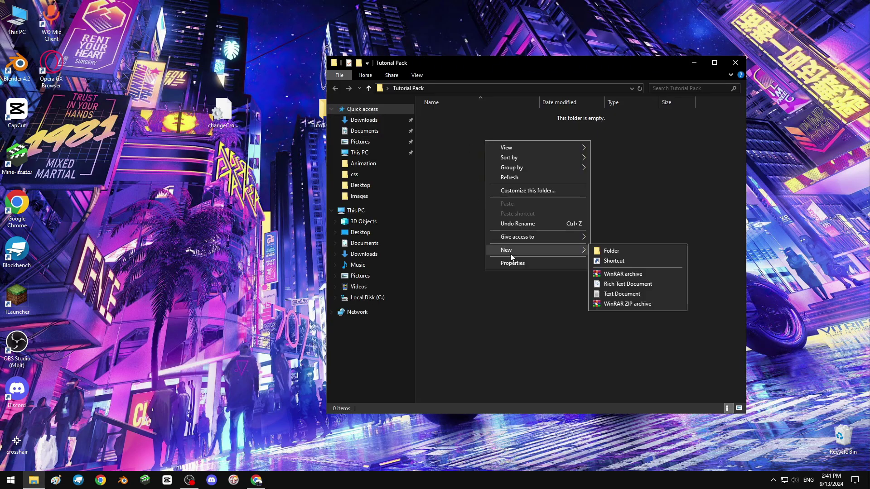
{"action": "left_click", "coordinate": [612, 248]}
{"action": "type", "text": "css"}
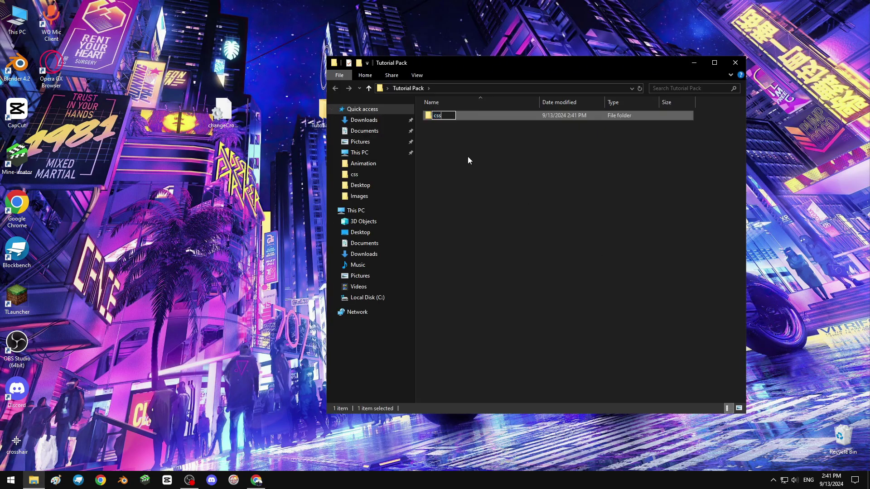
{"action": "key", "text": "Return"}
{"action": "double_click", "coordinate": [454, 119]}
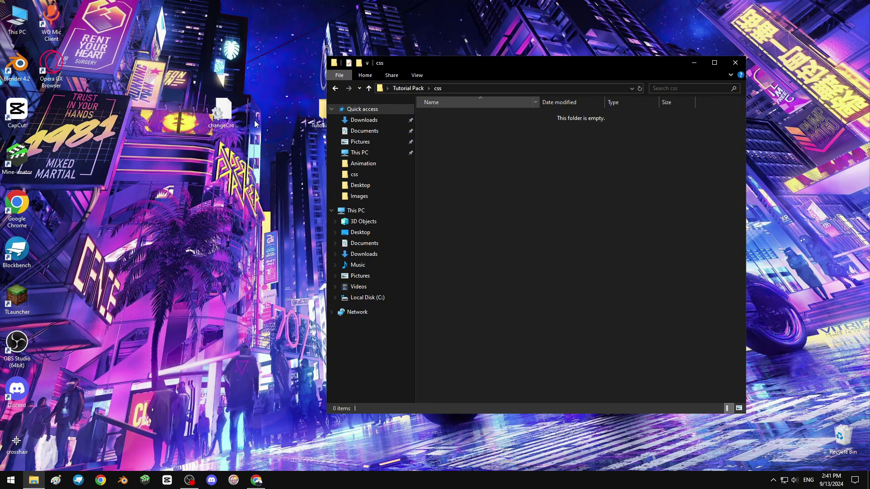
Move changeCrosshair.css into the css folder and open it in Notepad
{"action": "left_click", "coordinate": [233, 115]}
{"action": "left_click_drag", "start_coordinate": [240, 121], "coordinate": [458, 132]}
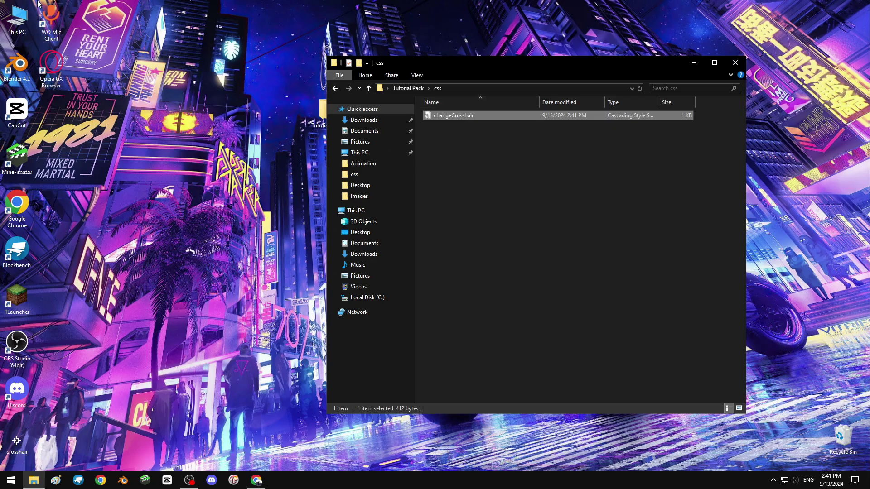
{"action": "double_click", "coordinate": [455, 116]}
{"action": "left_click_drag", "start_coordinate": [425, 125], "coordinate": [483, 115]}
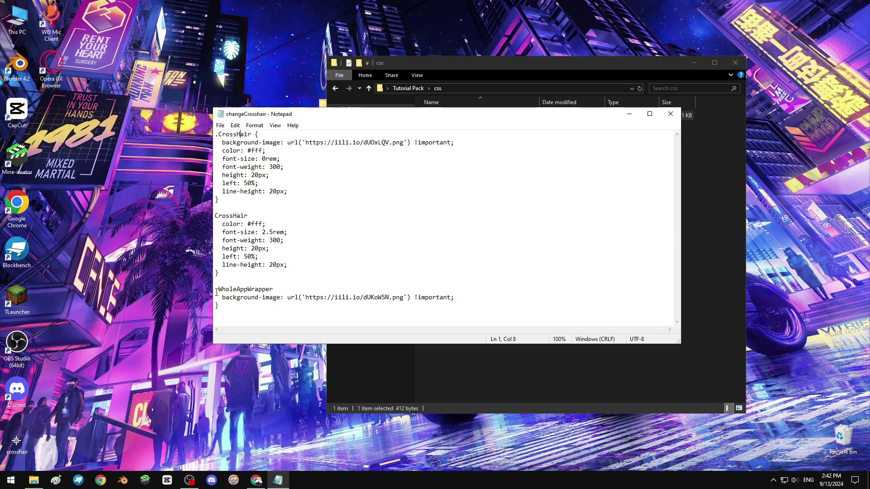
Delete the .WholeAppWrapper block and the duplicate .CrossHair block
{"action": "left_click_drag", "start_coordinate": [216, 292], "coordinate": [334, 332]}
{"action": "key", "text": "BackSpace"}
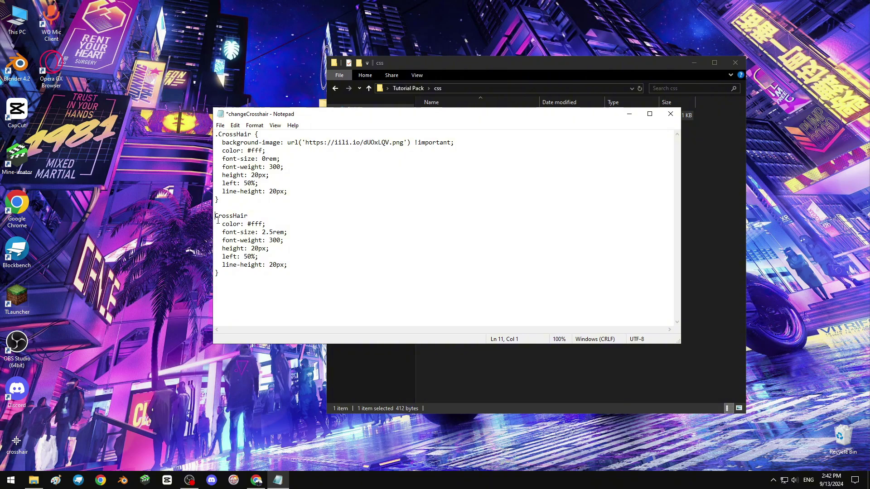
{"action": "left_click_drag", "start_coordinate": [214, 216], "coordinate": [301, 301]}
{"action": "key", "text": "BackSpace"}
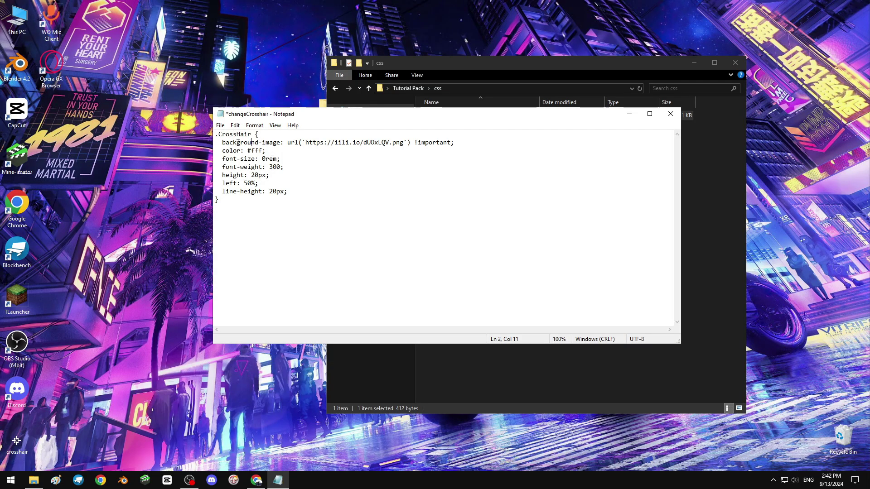
{"action": "left_click_drag", "start_coordinate": [305, 144], "coordinate": [402, 143]}
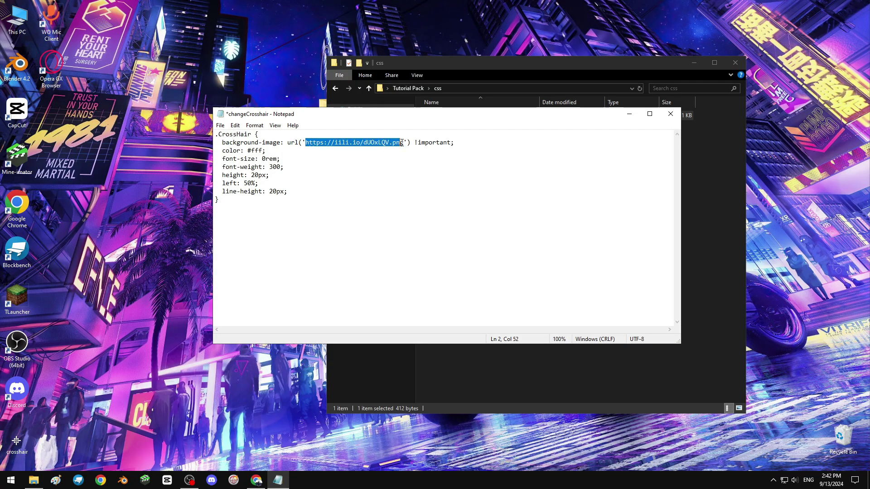
{"action": "left_click", "coordinate": [407, 143]}
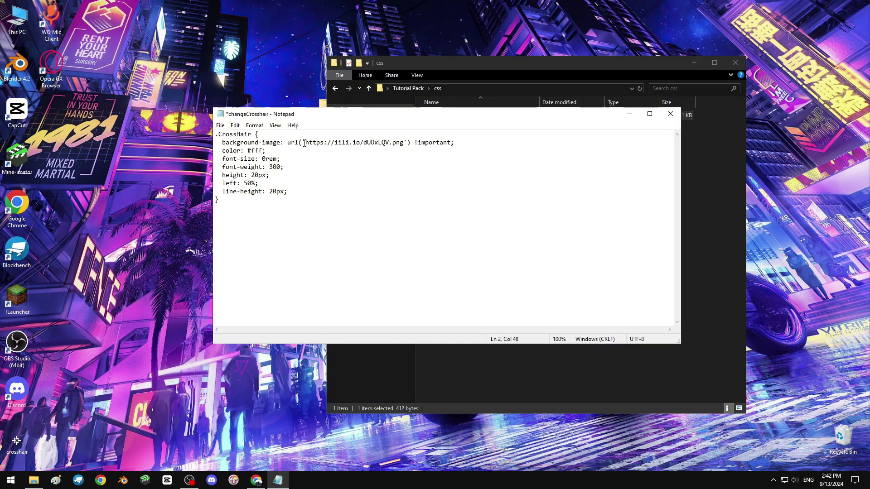
{"action": "left_click_drag", "start_coordinate": [305, 143], "coordinate": [399, 144]}
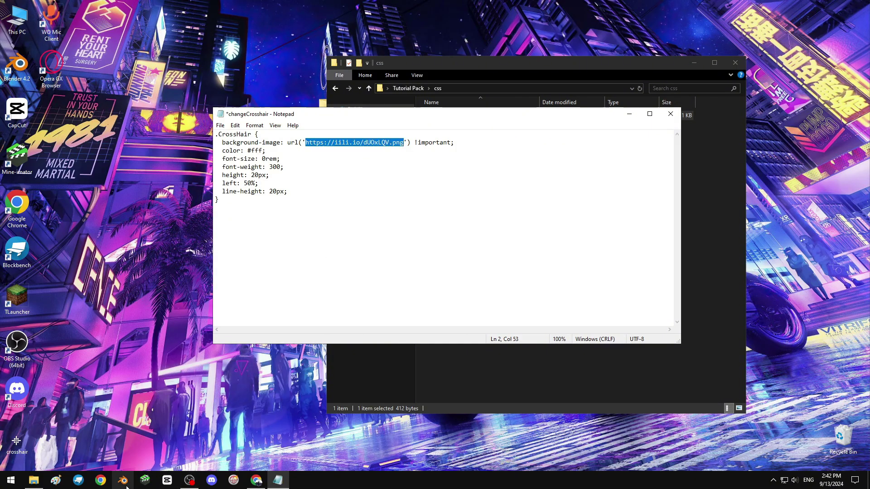
{"action": "left_click", "coordinate": [257, 481]}
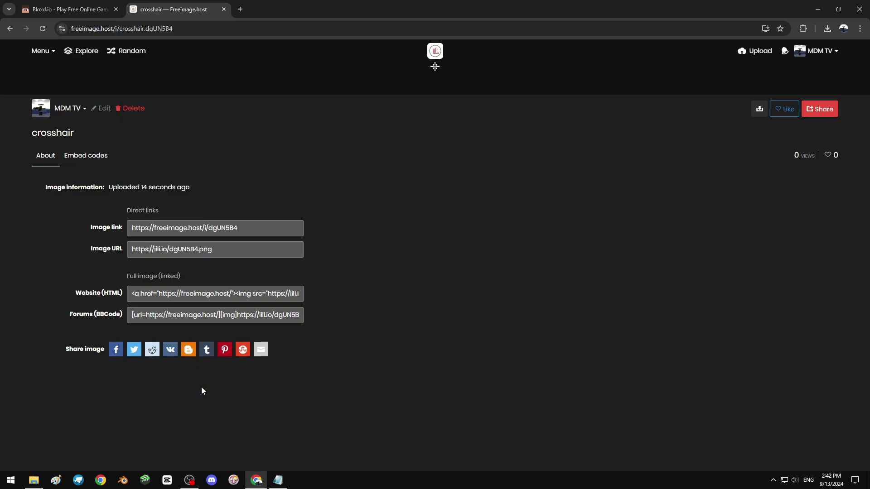
{"action": "left_click", "coordinate": [204, 249]}
{"action": "key", "text": "ctrl+c"}
{"action": "left_click", "coordinate": [109, 248]}
{"action": "left_click", "coordinate": [278, 481]}
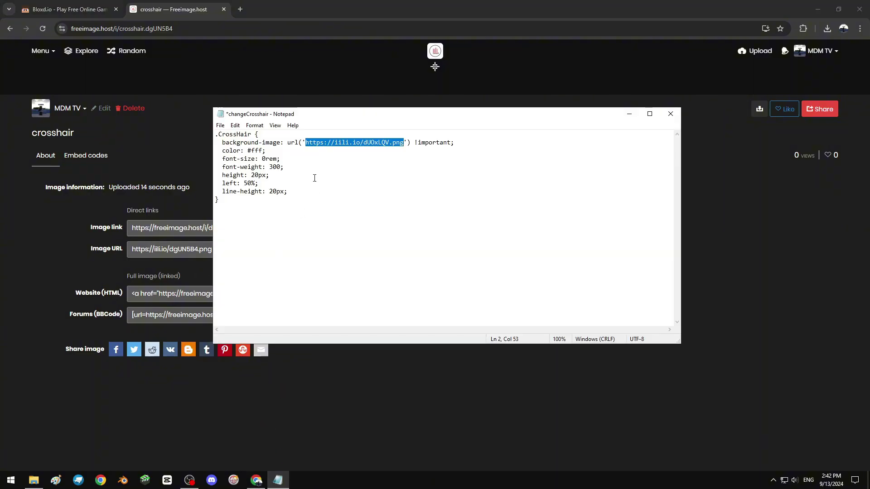
{"action": "left_click", "coordinate": [310, 143]}
{"action": "left_click_drag", "start_coordinate": [306, 143], "coordinate": [404, 143]}
{"action": "key", "text": "ctrl+v"}
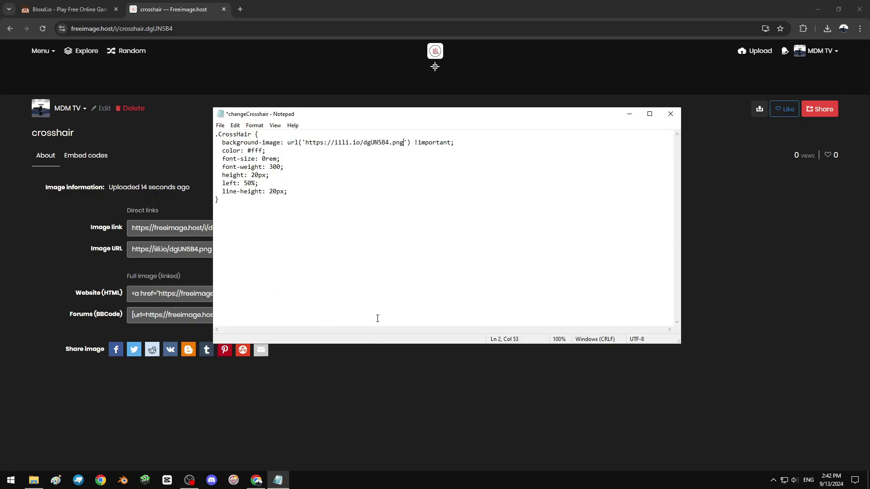
Save changeCrosshair.css, close Notepad, and close the image host page
{"action": "left_click", "coordinate": [221, 126]}
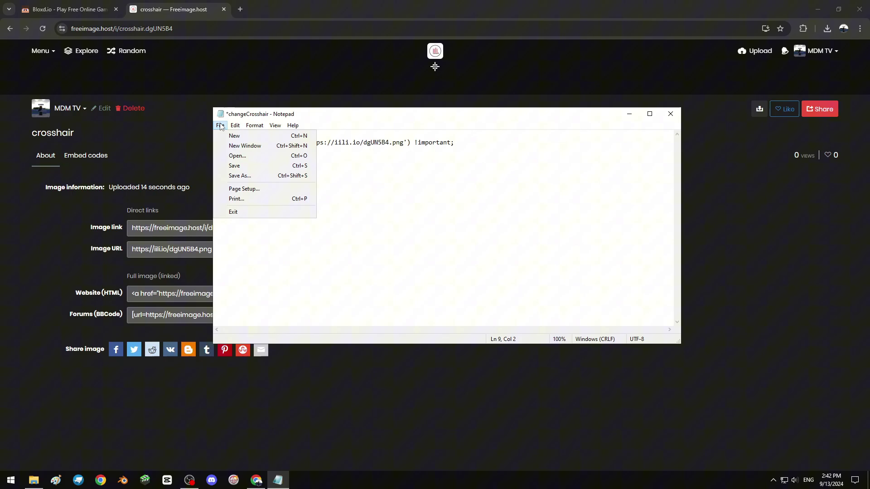
{"action": "left_click", "coordinate": [236, 166]}
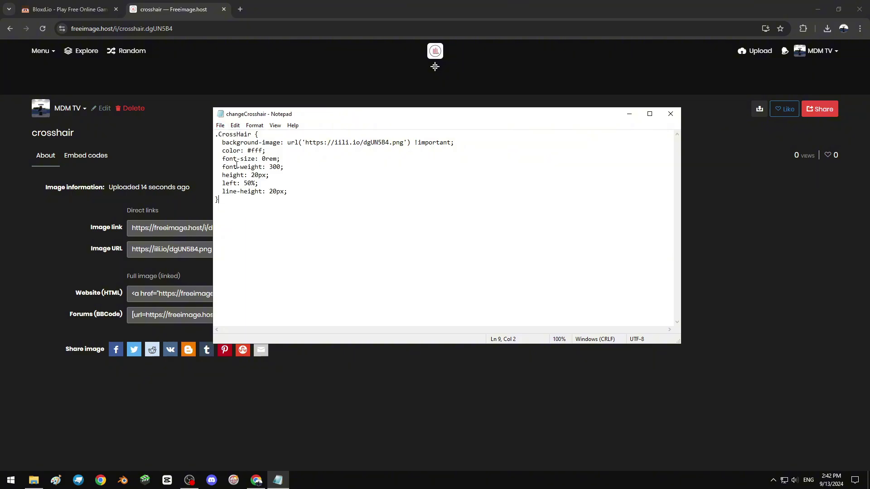
{"action": "left_click", "coordinate": [670, 114]}
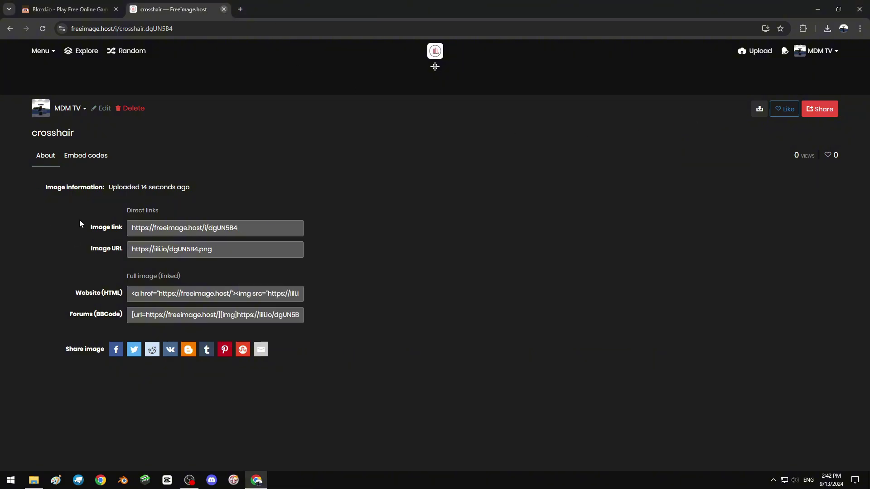
{"action": "key", "text": "ctrl+w"}
Drop the Tutorial Pack folder into Bloxd.io's Custom texture pack area
{"action": "left_click", "coordinate": [831, 59]}
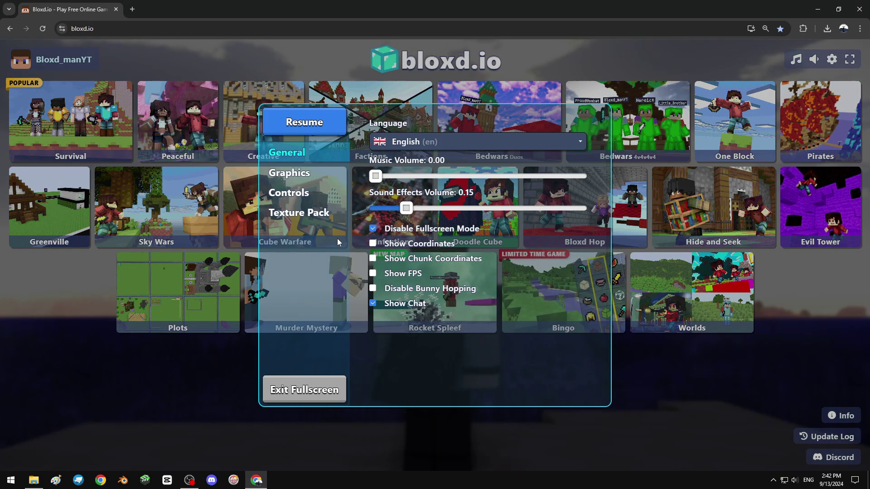
{"action": "left_click", "coordinate": [289, 194]}
{"action": "left_click", "coordinate": [286, 212]}
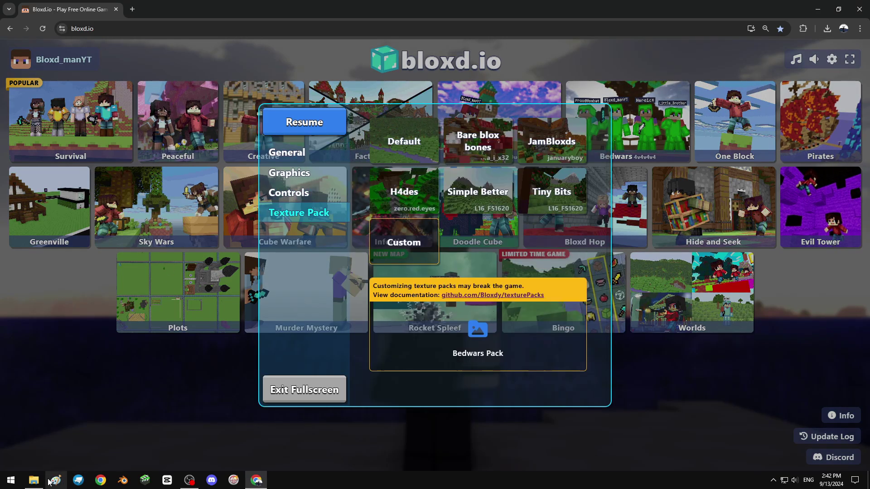
{"action": "left_click", "coordinate": [34, 480]}
{"action": "left_click_drag", "start_coordinate": [443, 65], "coordinate": [159, 81]}
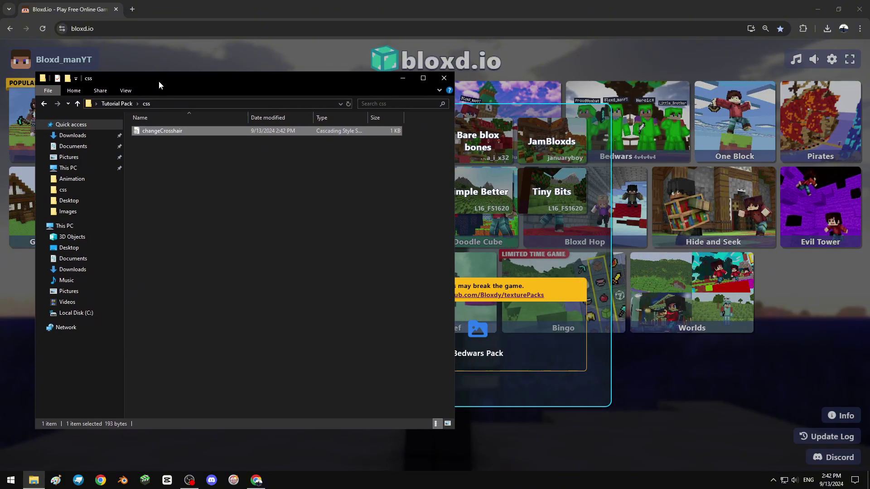
{"action": "left_click", "coordinate": [69, 246]}
{"action": "left_click", "coordinate": [155, 157]}
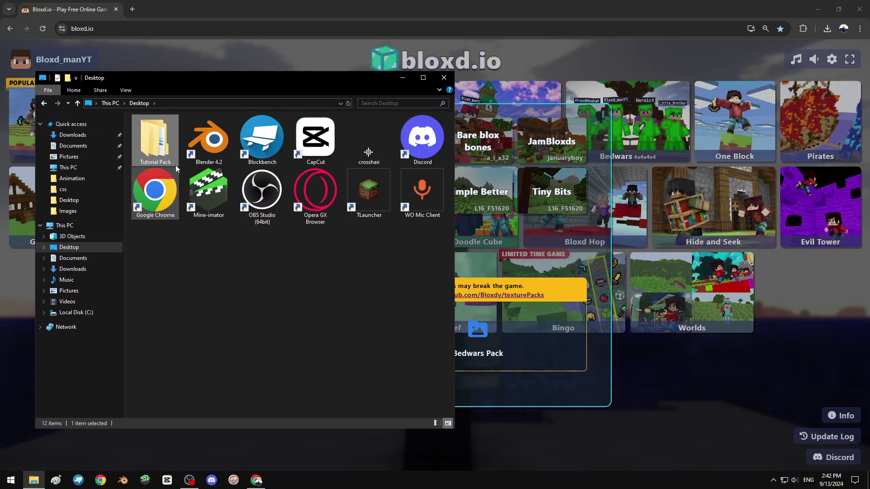
{"action": "left_click_drag", "start_coordinate": [155, 148], "coordinate": [508, 350]}
Apply the custom pack, reload the game, and bring up the Worlds list
{"action": "left_click", "coordinate": [586, 394]}
{"action": "left_click", "coordinate": [395, 278]}
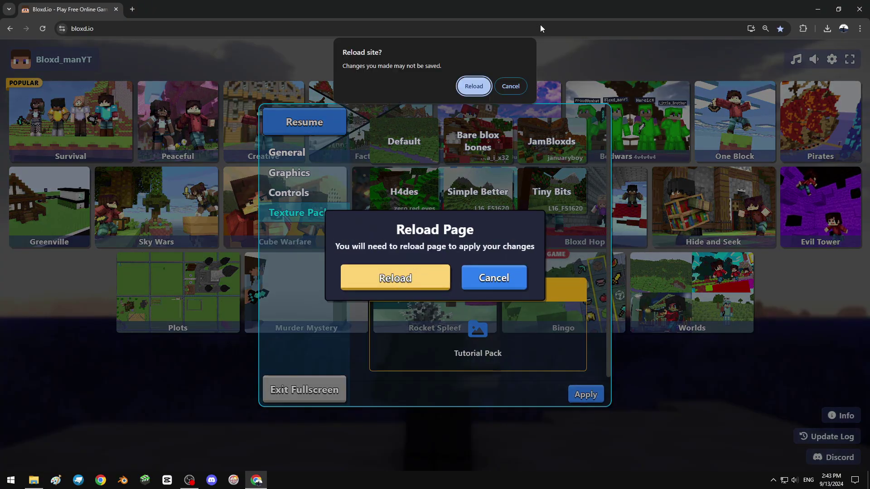
{"action": "left_click", "coordinate": [474, 86]}
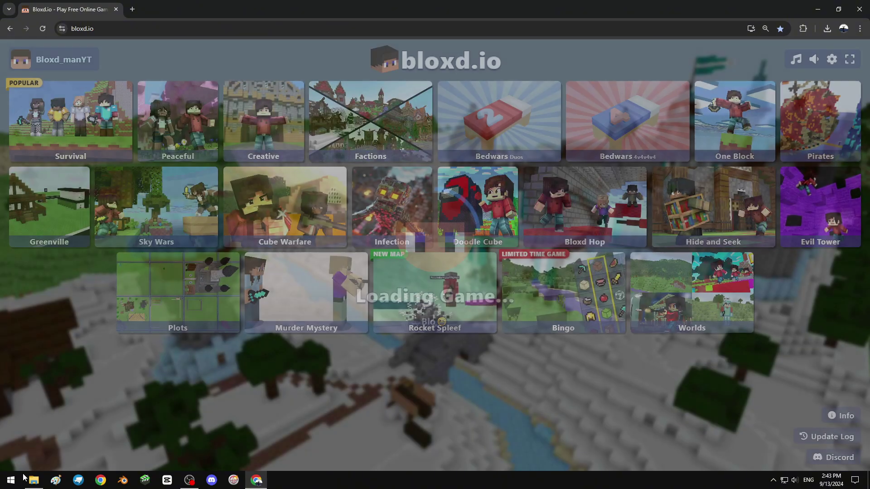
{"action": "left_click", "coordinate": [33, 481]}
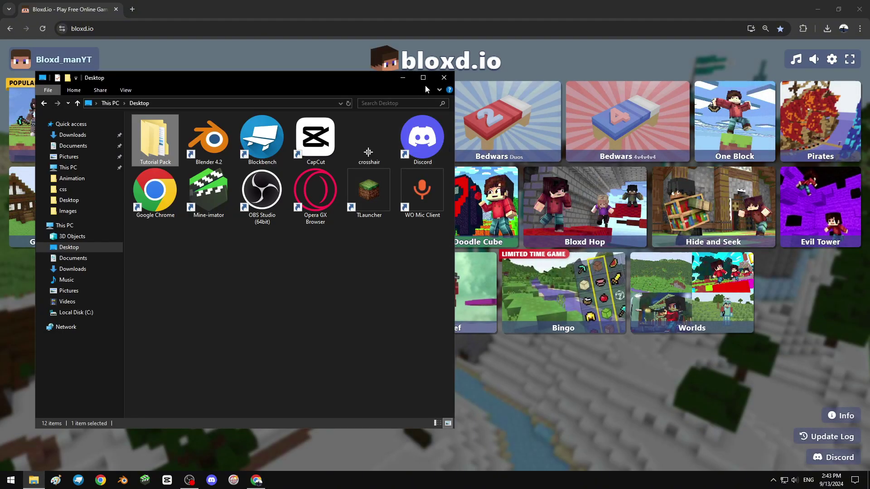
{"action": "left_click", "coordinate": [444, 78]}
{"action": "left_click", "coordinate": [634, 301]}
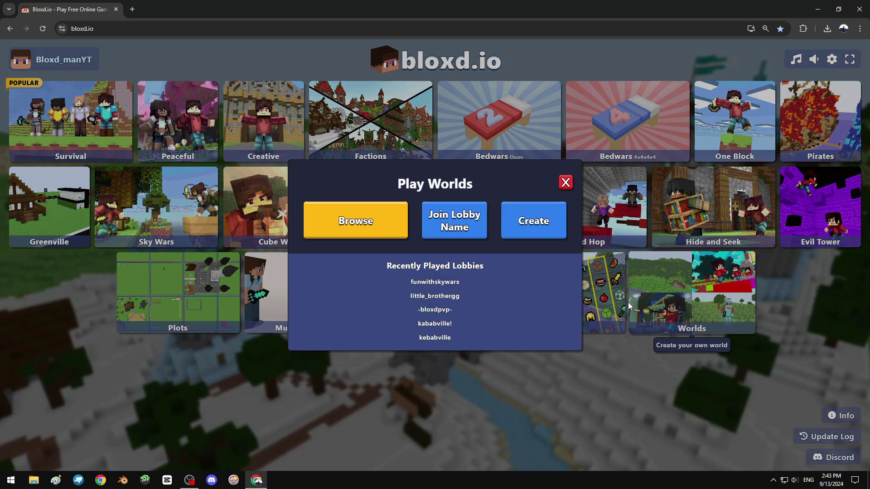
Join the top recently played lobby and walk forward along the water strip
{"action": "left_click", "coordinate": [435, 282]}
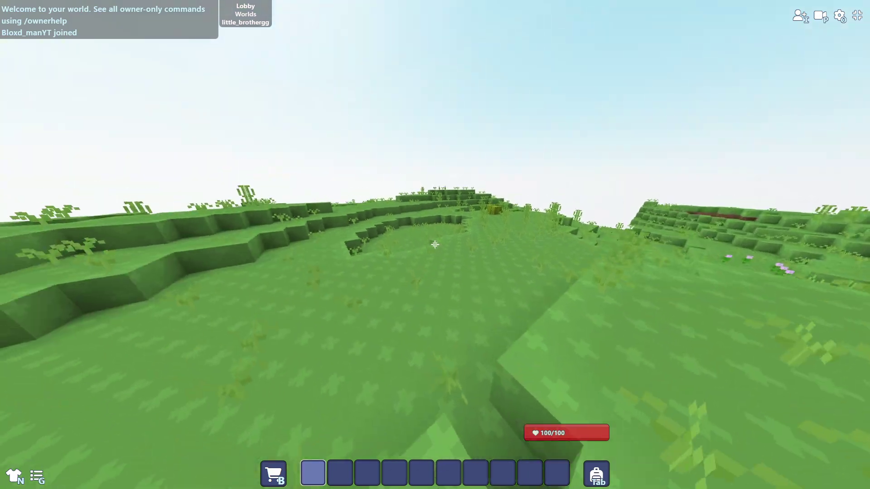
{"action": "key", "text": "w"}
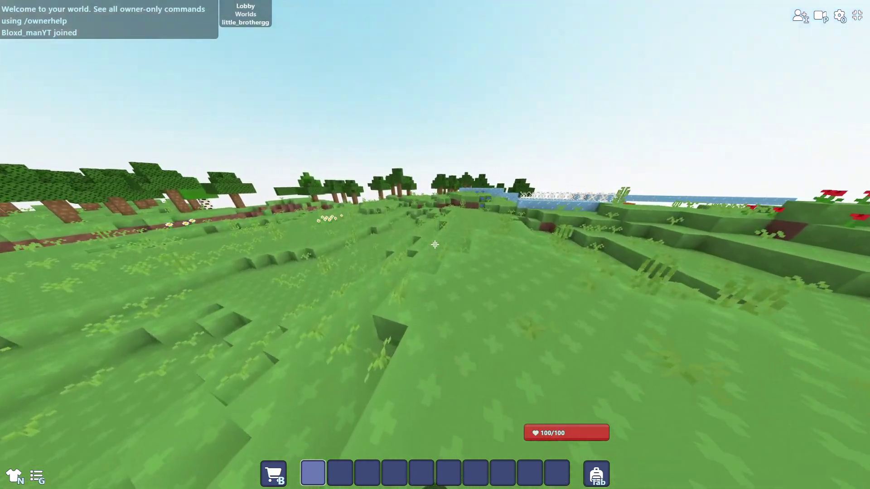
{"action": "key", "text": "w"}
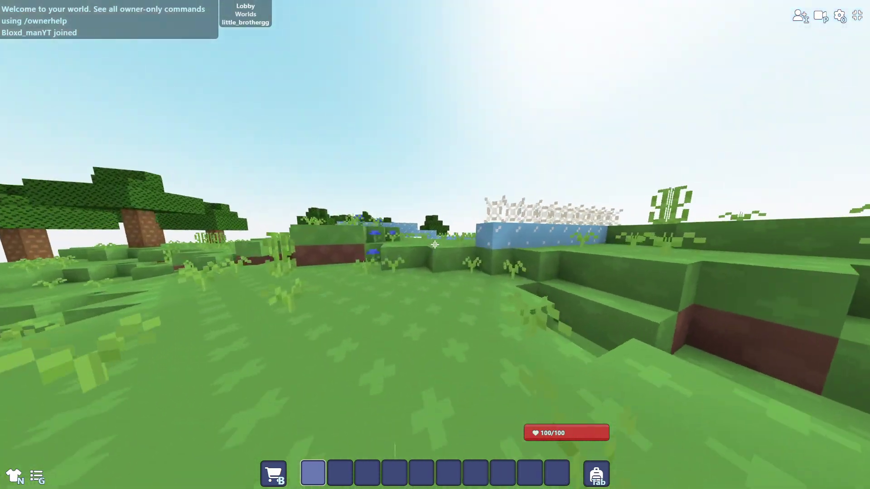
{"action": "key", "text": "w"}
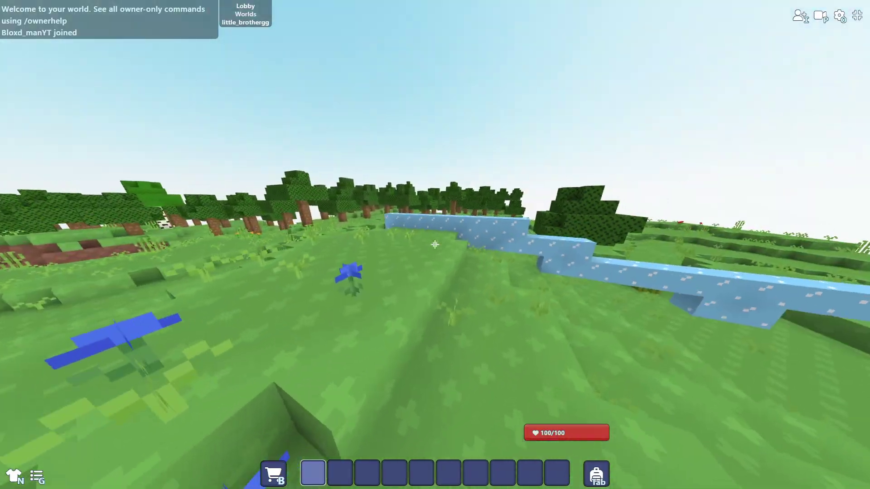
{"action": "key", "text": "w"}
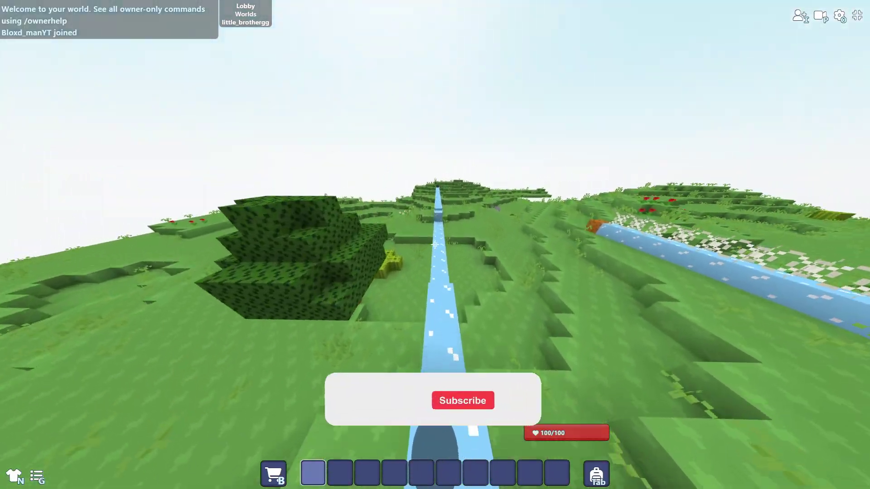
{"action": "key", "text": "w"}
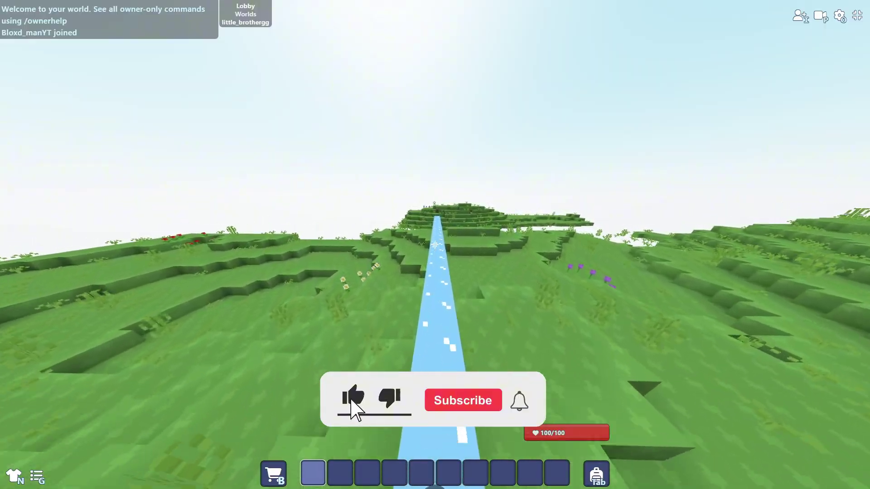
{"action": "key", "text": "w"}
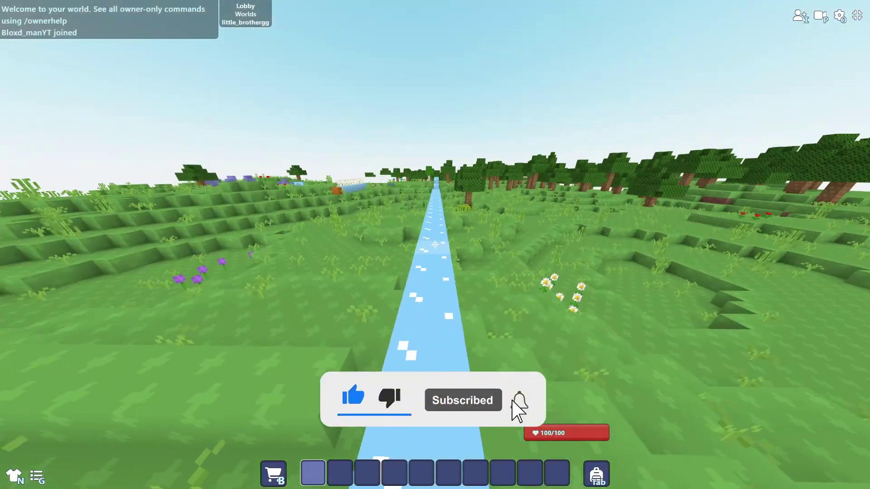